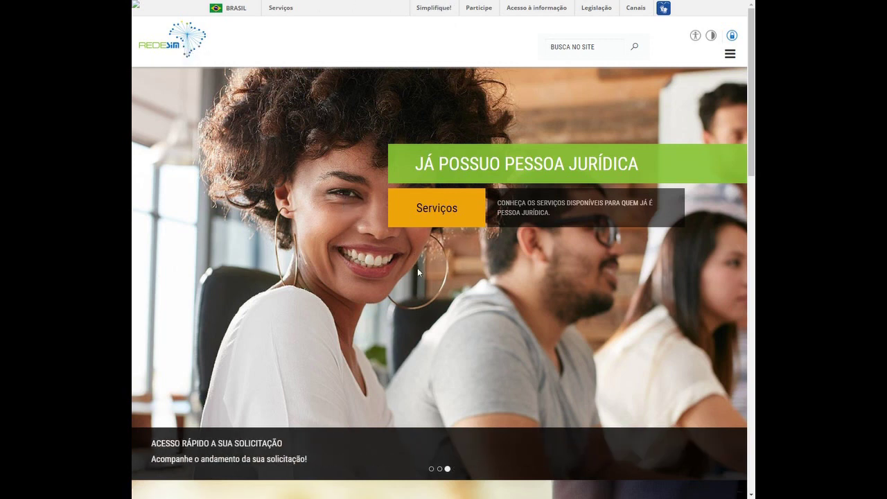
- Open 'Altere dados da Pessoa Jurídica' from Serviços > Nova Alteração
{"action": "left_click", "coordinate": [438, 219]}
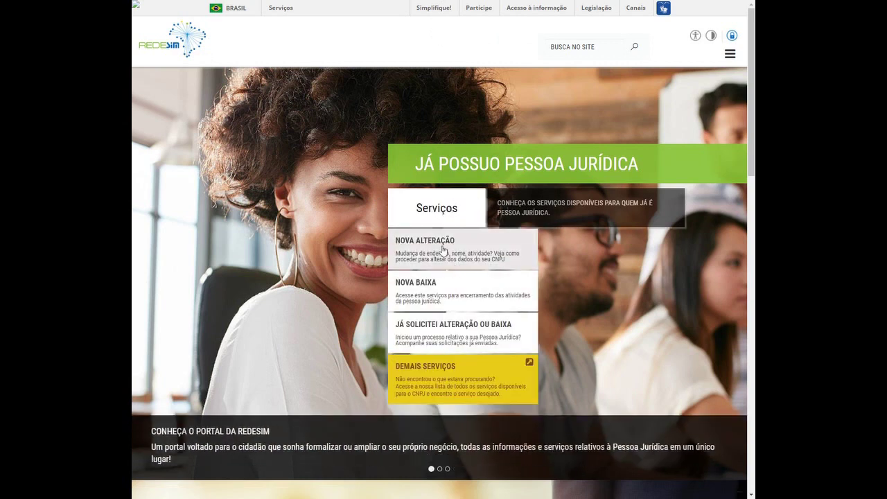
{"action": "mouse_move", "coordinate": [443, 251]}
{"action": "scroll", "coordinate": [633, 220], "scroll_direction": "down", "scroll_amount": 1}
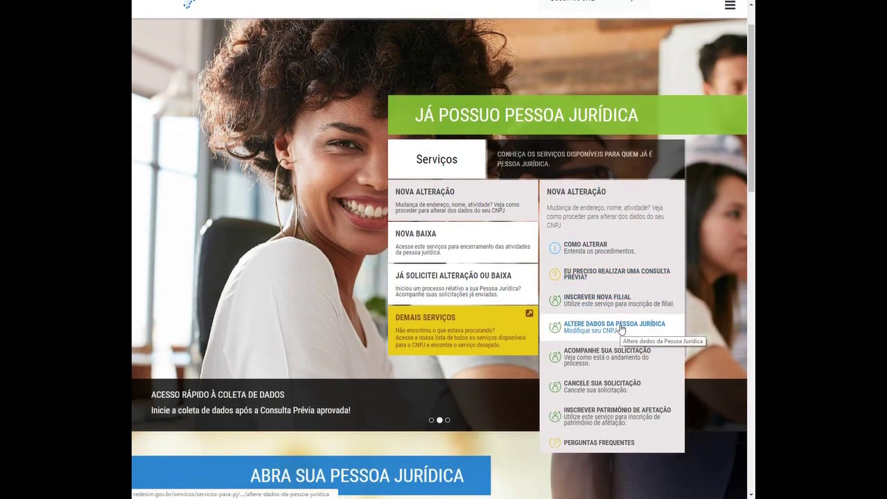
{"action": "left_click", "coordinate": [614, 324]}
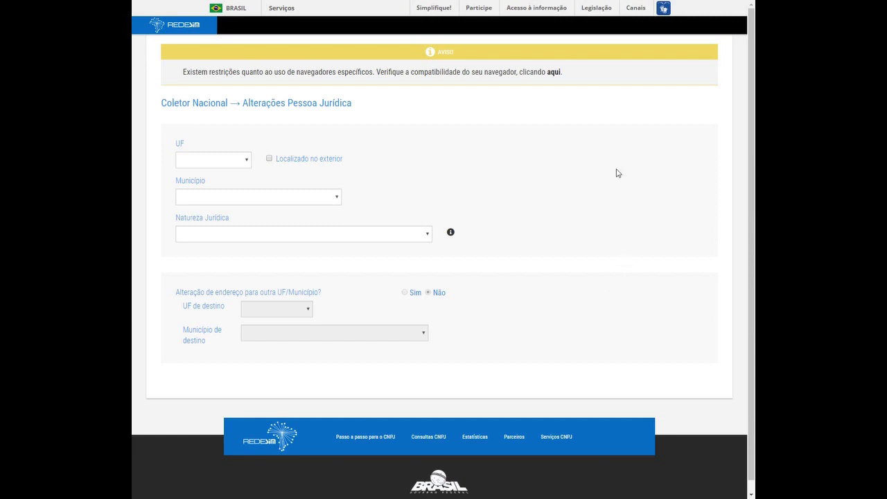
- Set the company's UF to MT and Município to CUIABA
{"action": "left_click", "coordinate": [212, 164]}
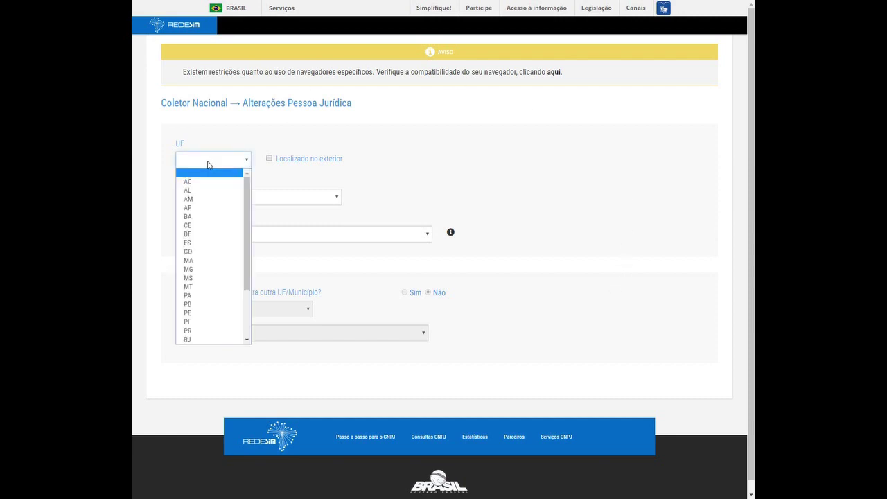
{"action": "left_click", "coordinate": [189, 287]}
{"action": "left_click", "coordinate": [212, 198]}
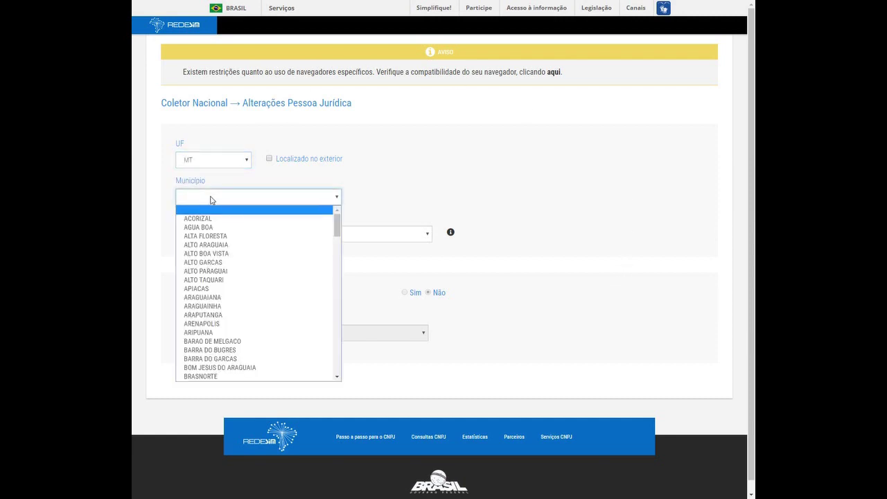
{"action": "key", "text": "c"}
{"action": "key", "text": "u"}
{"action": "key", "text": "Return"}
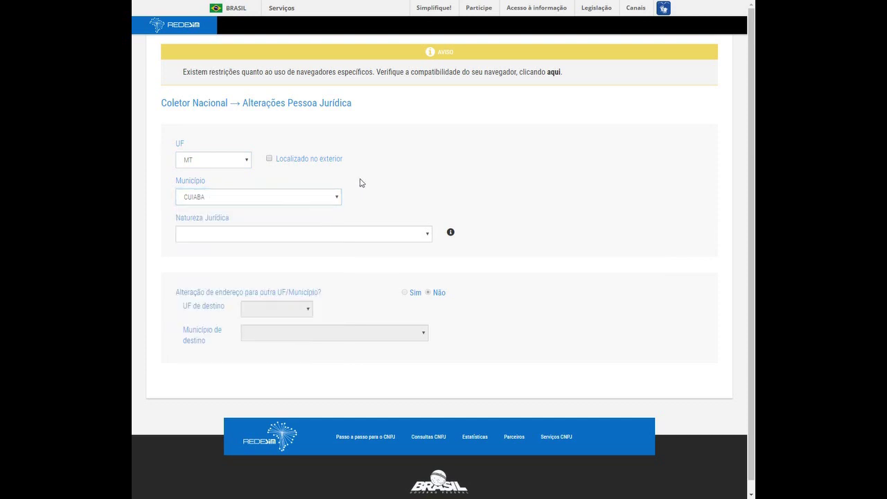
- Choose Natureza Jurídica 213-5 Empresário (Individual)
{"action": "left_click", "coordinate": [229, 237]}
{"action": "scroll", "coordinate": [249, 292], "scroll_direction": "down", "scroll_amount": 5}
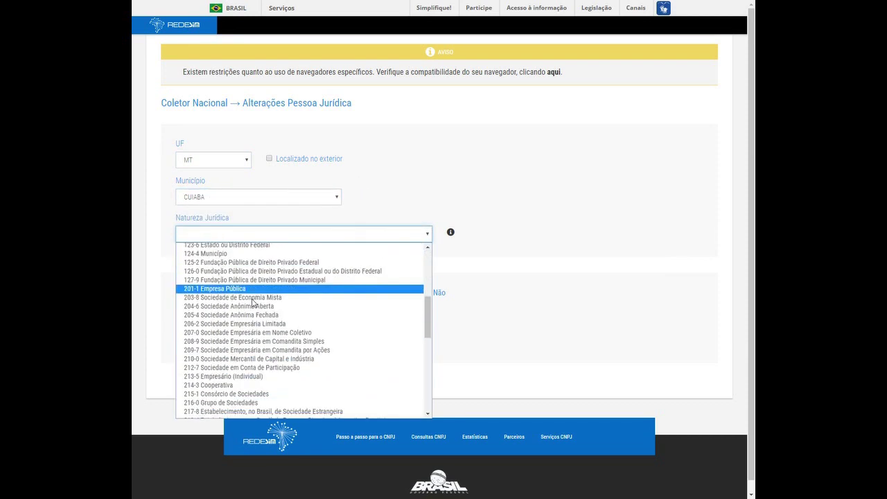
{"action": "scroll", "coordinate": [253, 303], "scroll_direction": "up", "scroll_amount": 3}
{"action": "left_click_drag", "start_coordinate": [426, 300], "coordinate": [426, 328]}
{"action": "left_click", "coordinate": [227, 348]}
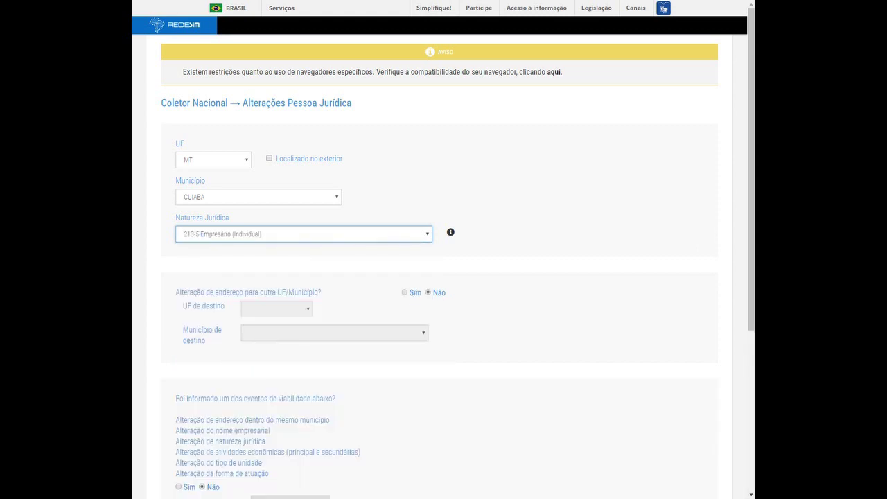
{"action": "scroll", "coordinate": [145, 299], "scroll_direction": "down", "scroll_amount": 1}
{"action": "scroll", "coordinate": [156, 289], "scroll_direction": "down", "scroll_amount": 4}
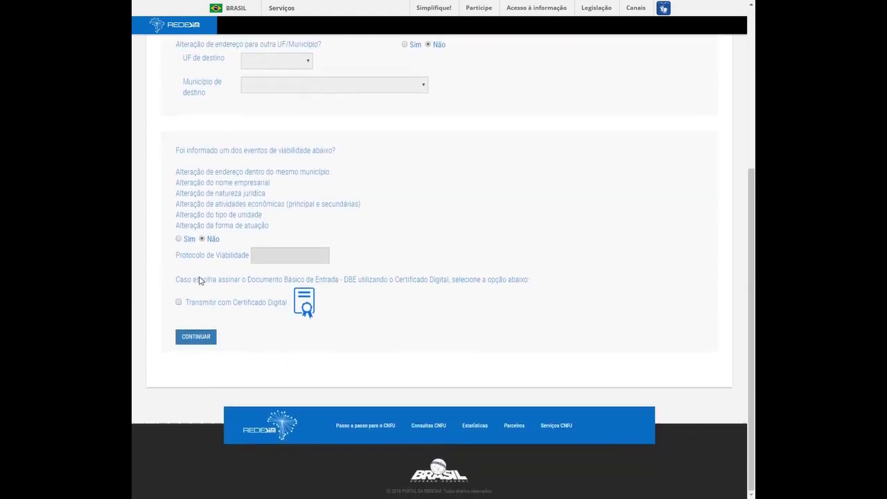
{"action": "scroll", "coordinate": [321, 307], "scroll_direction": "up", "scroll_amount": 1}
{"action": "scroll", "coordinate": [537, 301], "scroll_direction": "up", "scroll_amount": 2}
{"action": "scroll", "coordinate": [547, 305], "scroll_direction": "down", "scroll_amount": 2}
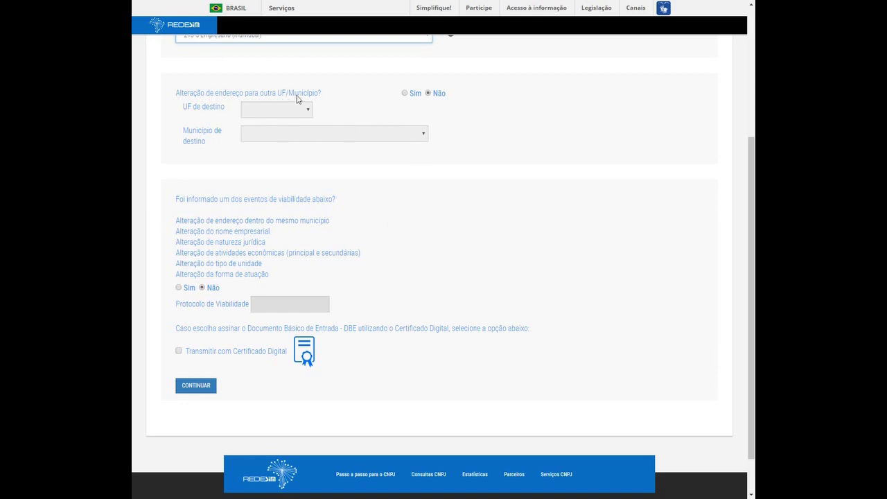
- Answer Sim to the address moving to another UF/Município
{"action": "left_click", "coordinate": [405, 94]}
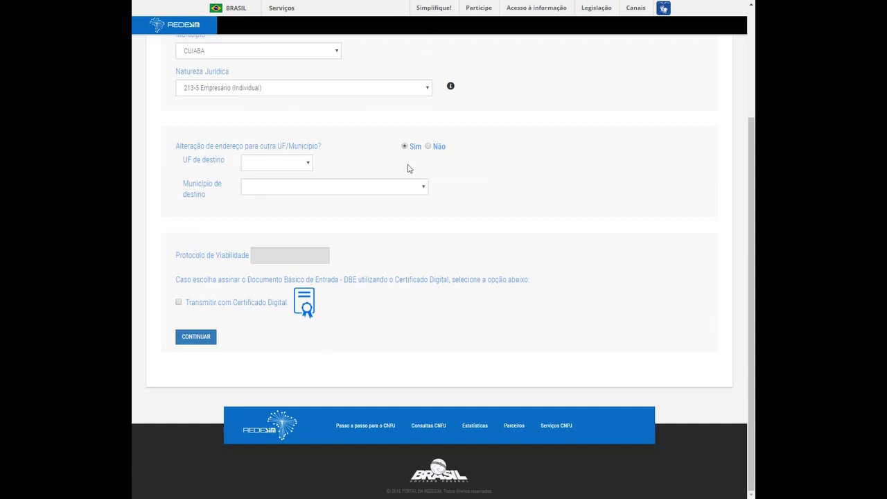
{"action": "left_click", "coordinate": [429, 147]}
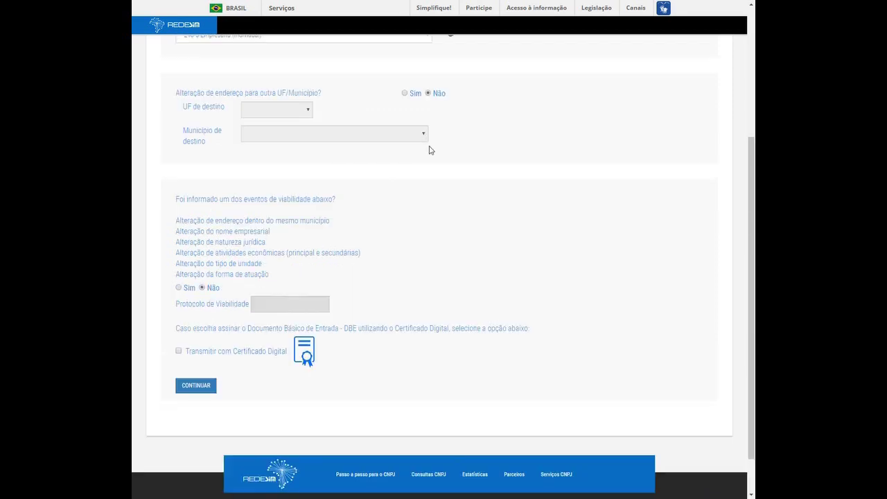
{"action": "scroll", "coordinate": [312, 201], "scroll_direction": "down", "scroll_amount": 1}
{"action": "scroll", "coordinate": [344, 198], "scroll_direction": "up", "scroll_amount": 2}
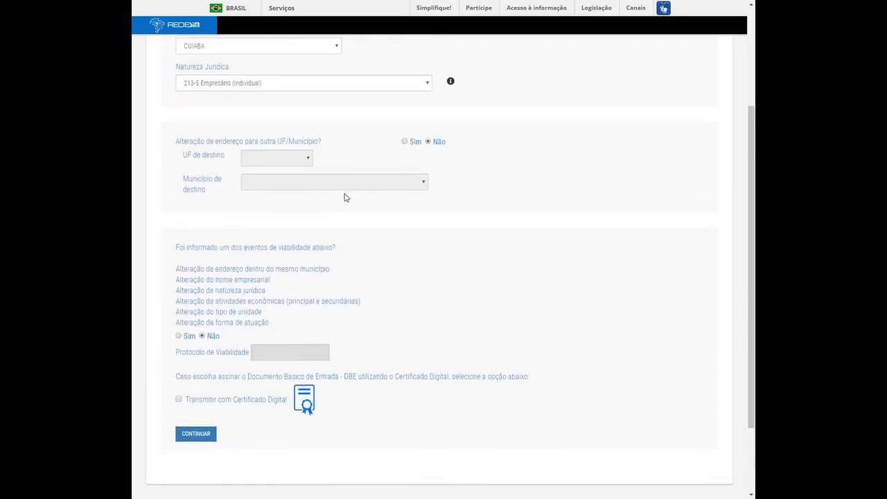
{"action": "left_click", "coordinate": [404, 142]}
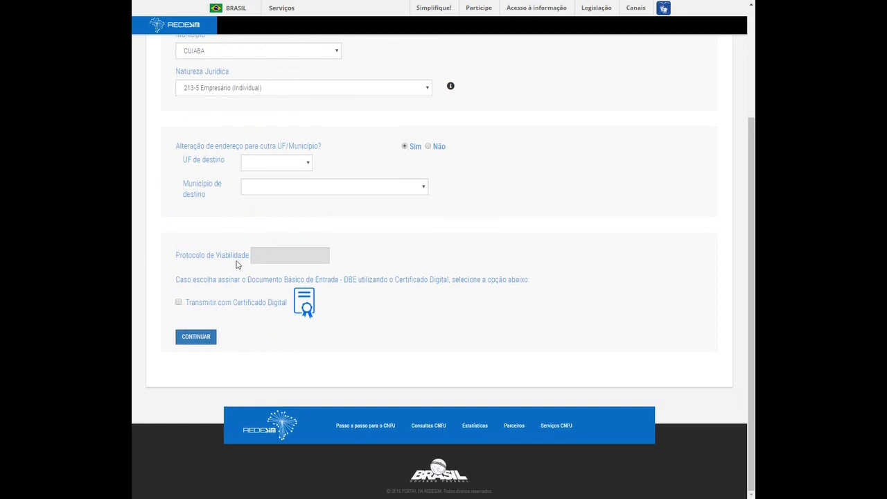
- Try destinations MG / Bonfinópolis de Minas, then PA / Abel Figueiredo
{"action": "left_click", "coordinate": [264, 163]}
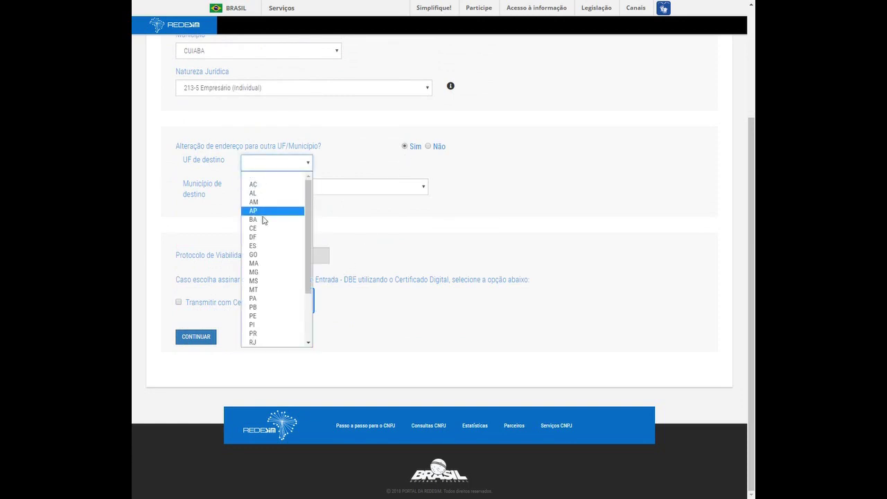
{"action": "left_click", "coordinate": [262, 275]}
{"action": "left_click", "coordinate": [270, 188]}
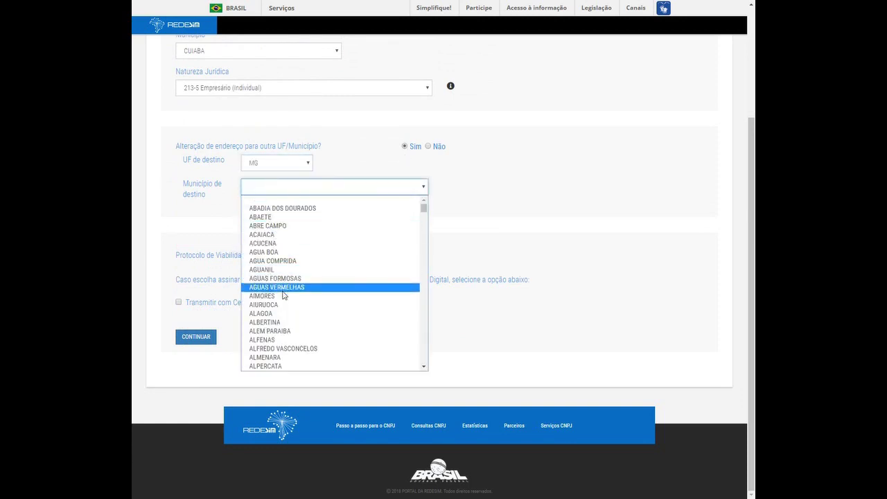
{"action": "scroll", "coordinate": [287, 289], "scroll_direction": "down", "scroll_amount": 10}
{"action": "left_click", "coordinate": [283, 239]}
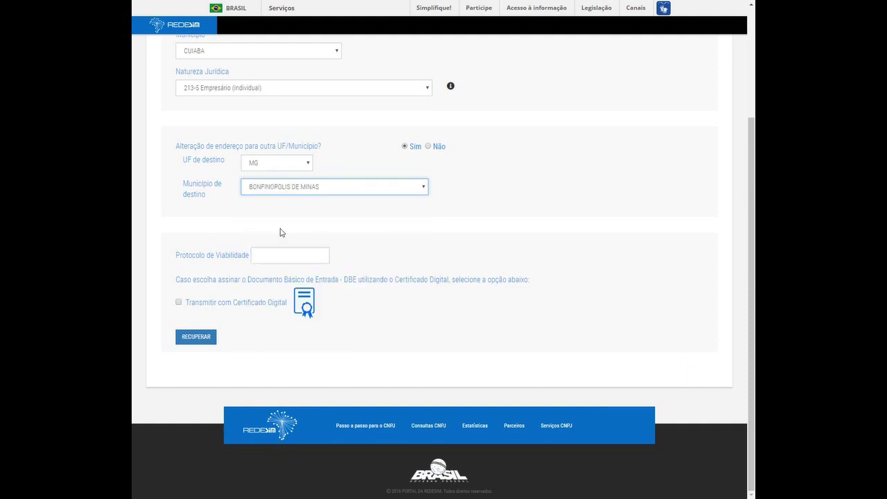
{"action": "left_click", "coordinate": [297, 256]}
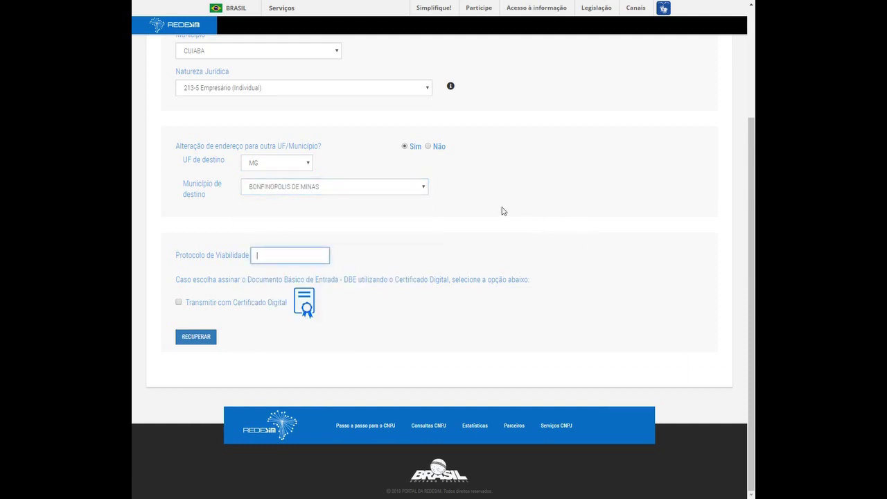
{"action": "left_click", "coordinate": [276, 164]}
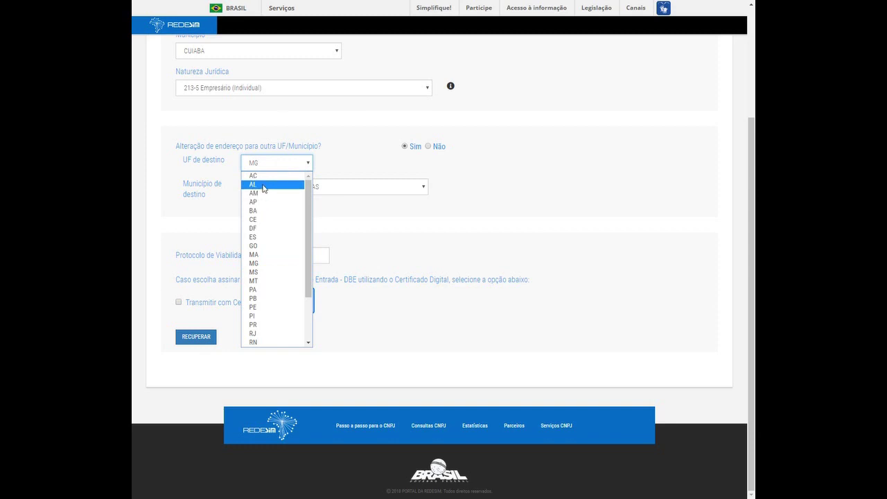
{"action": "left_click", "coordinate": [263, 295]}
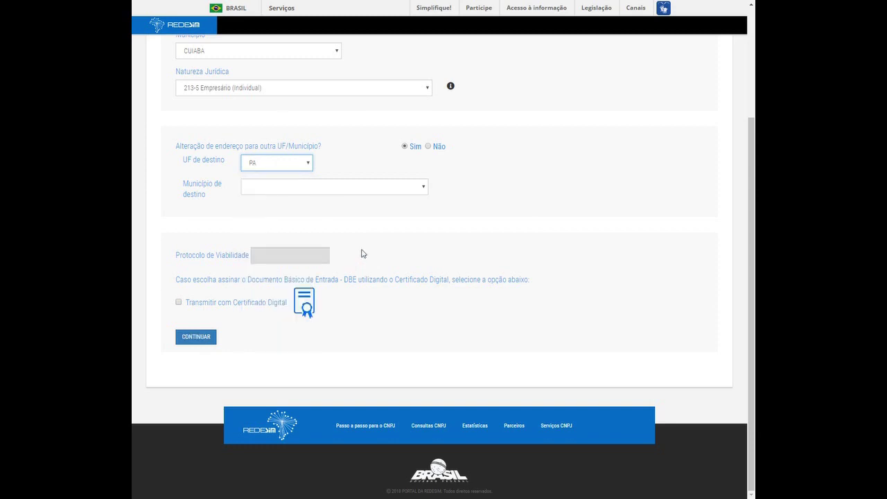
{"action": "left_click", "coordinate": [316, 187]}
{"action": "left_click", "coordinate": [294, 217]}
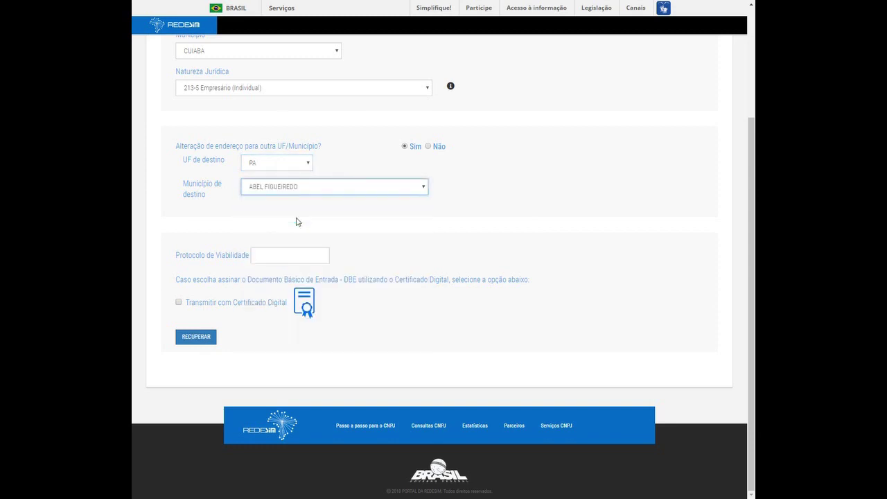
- Set the destination to UF SP and Município AGUAI, then review the form
{"action": "left_click", "coordinate": [288, 164]}
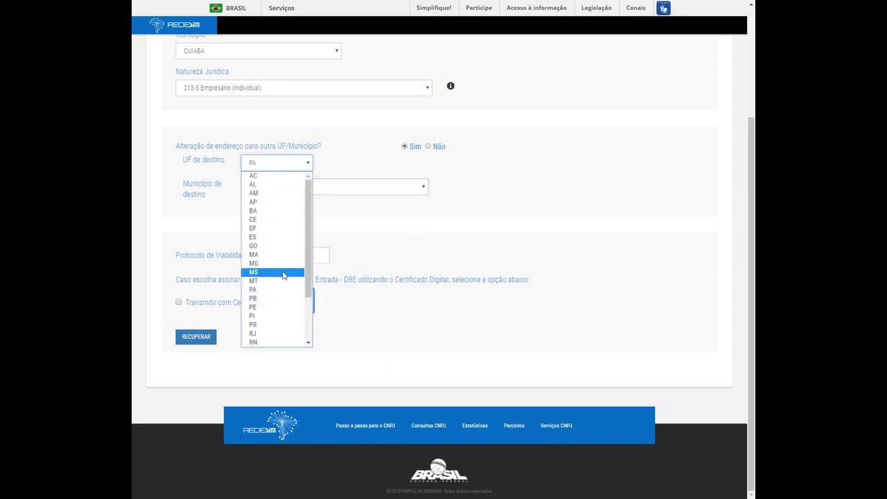
{"action": "scroll", "coordinate": [282, 287], "scroll_direction": "down", "scroll_amount": 2}
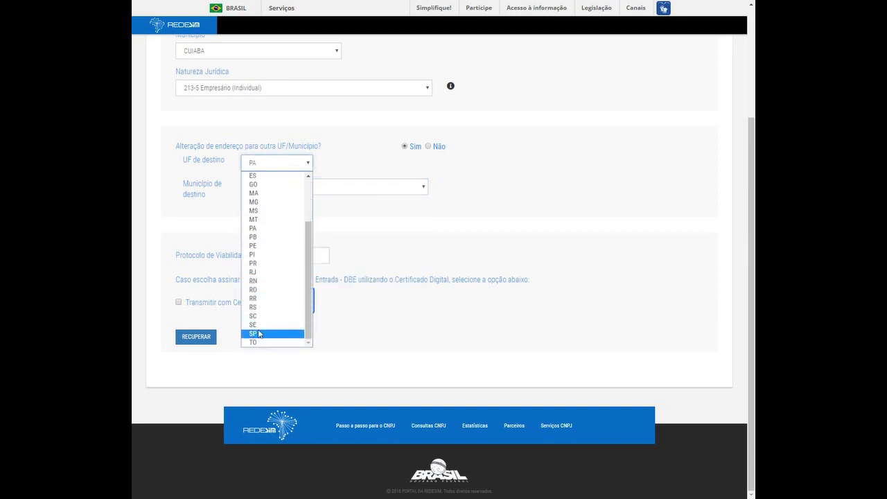
{"action": "left_click", "coordinate": [254, 334]}
{"action": "left_click", "coordinate": [293, 183]}
{"action": "left_click", "coordinate": [290, 221]}
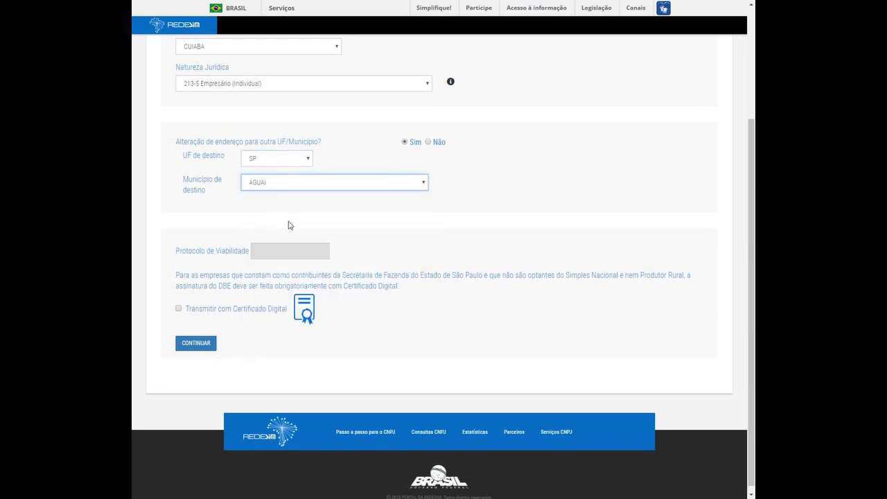
{"action": "scroll", "coordinate": [294, 240], "scroll_direction": "up", "scroll_amount": 2}
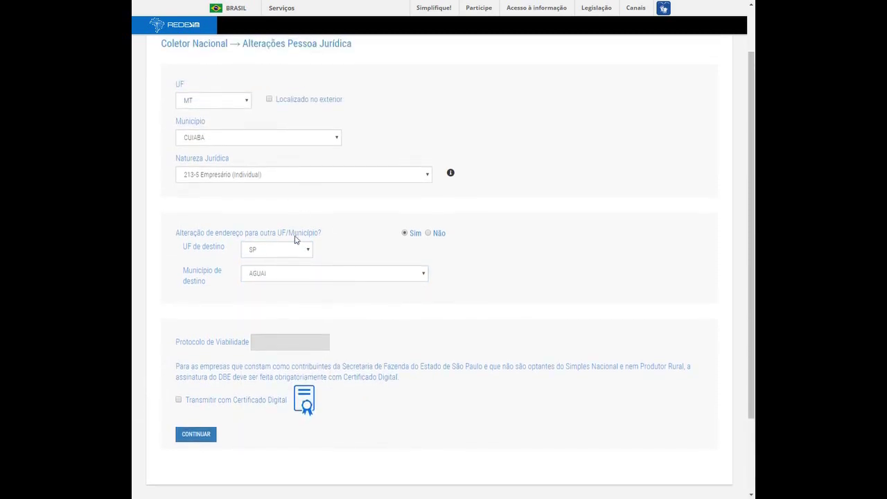
{"action": "scroll", "coordinate": [287, 258], "scroll_direction": "down", "scroll_amount": 1}
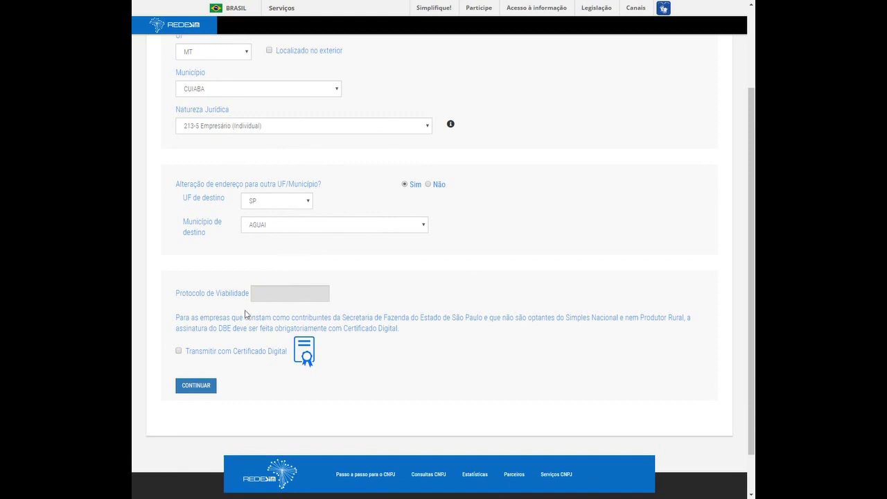
{"action": "scroll", "coordinate": [434, 316], "scroll_direction": "up", "scroll_amount": 2}
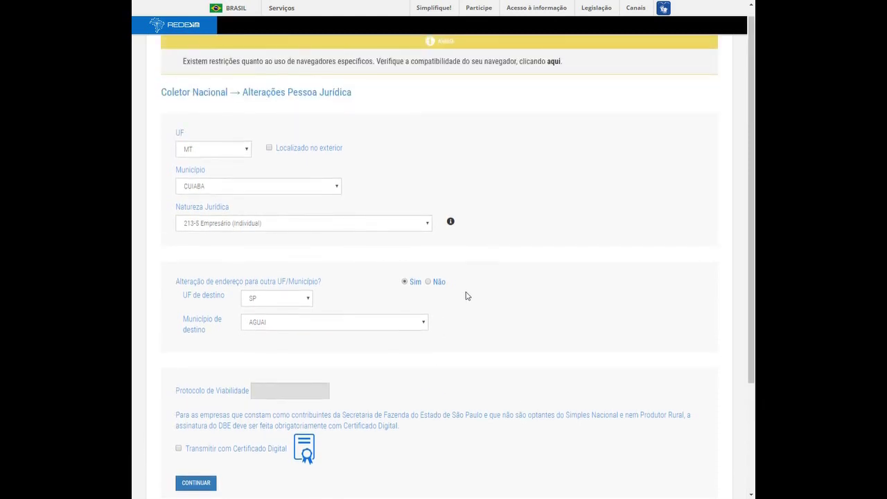
{"action": "scroll", "coordinate": [430, 298], "scroll_direction": "down", "scroll_amount": 2}
{"action": "scroll", "coordinate": [400, 277], "scroll_direction": "up", "scroll_amount": 2}
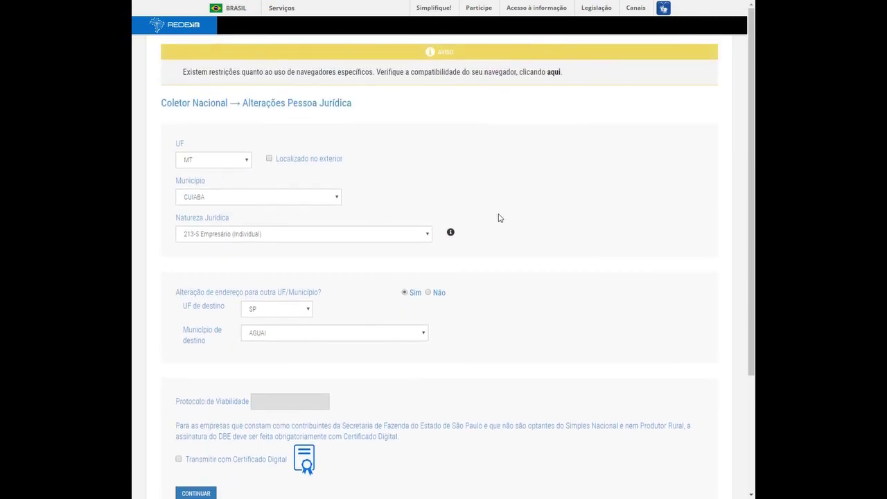
{"action": "scroll", "coordinate": [479, 188], "scroll_direction": "down", "scroll_amount": 2}
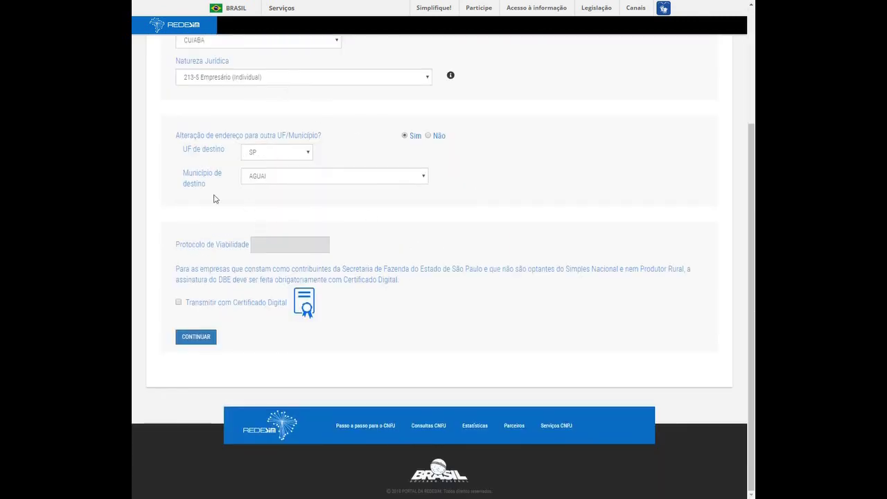
{"action": "scroll", "coordinate": [388, 236], "scroll_direction": "up", "scroll_amount": 2}
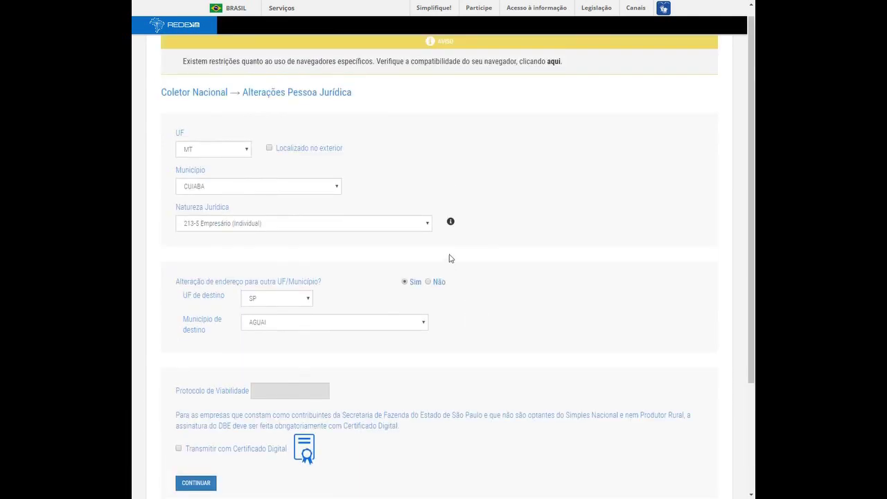
{"action": "scroll", "coordinate": [486, 262], "scroll_direction": "down", "scroll_amount": 2}
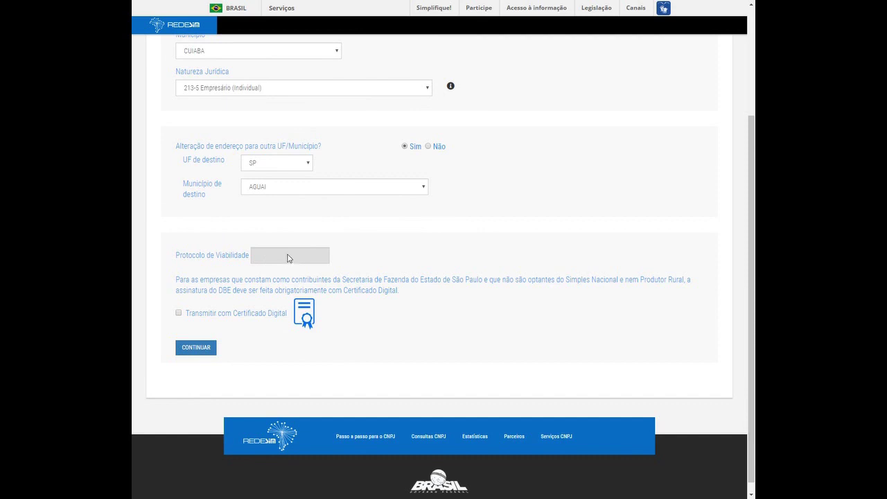
{"action": "left_click", "coordinate": [268, 164]}
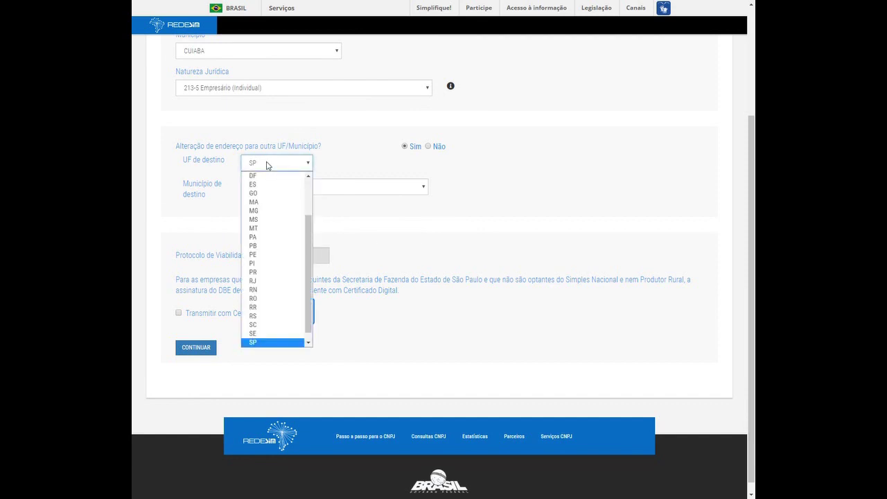
{"action": "left_click", "coordinate": [268, 164]}
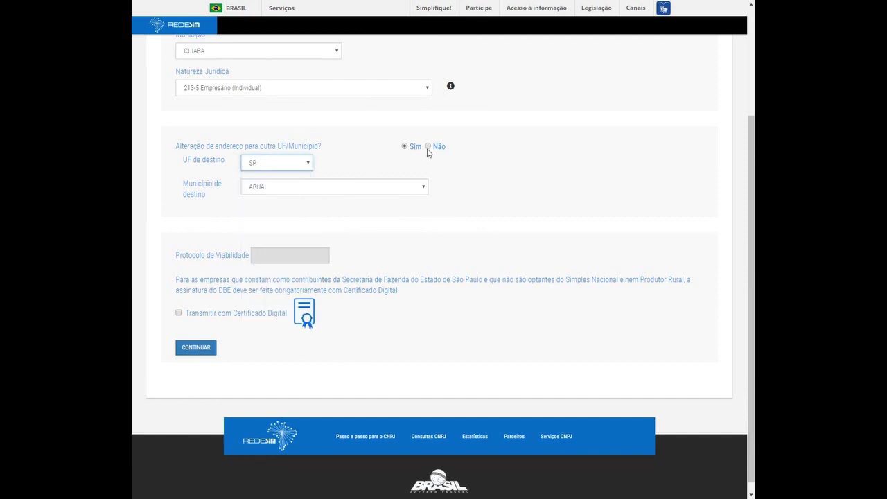
- Switch the address-change answer to Não and continue to the Alteração Cadastral page
{"action": "left_click", "coordinate": [428, 147]}
{"action": "scroll", "coordinate": [333, 208], "scroll_direction": "down", "scroll_amount": 2}
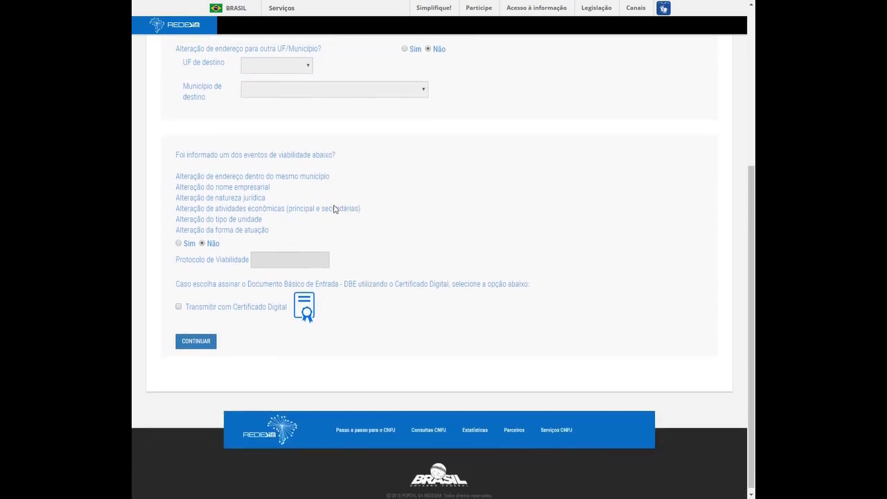
{"action": "scroll", "coordinate": [342, 91], "scroll_direction": "up", "scroll_amount": 1}
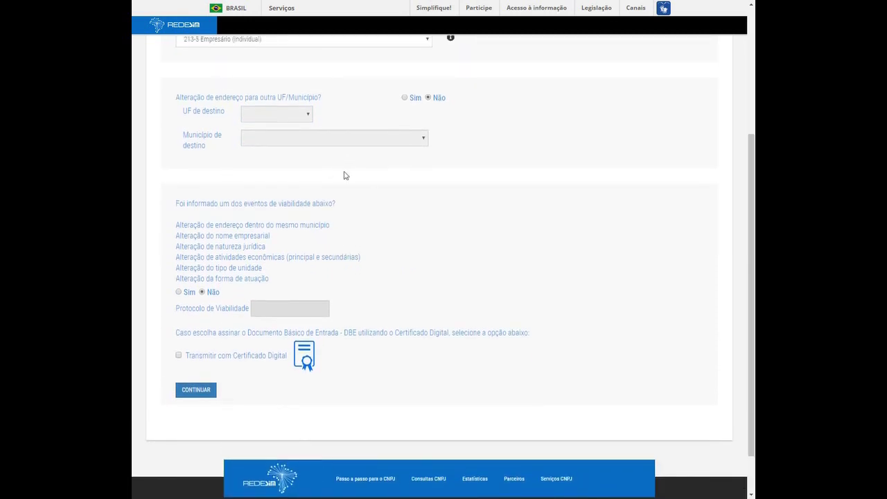
{"action": "scroll", "coordinate": [345, 176], "scroll_direction": "down", "scroll_amount": 1}
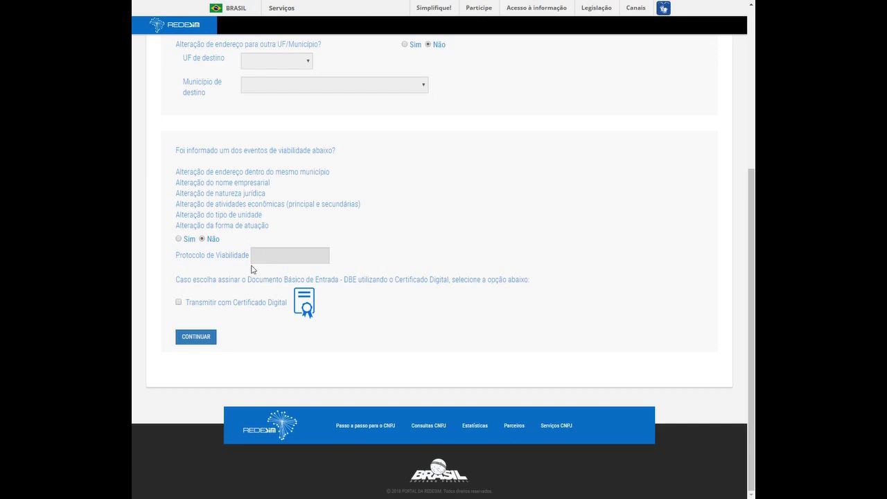
{"action": "left_click", "coordinate": [210, 339]}
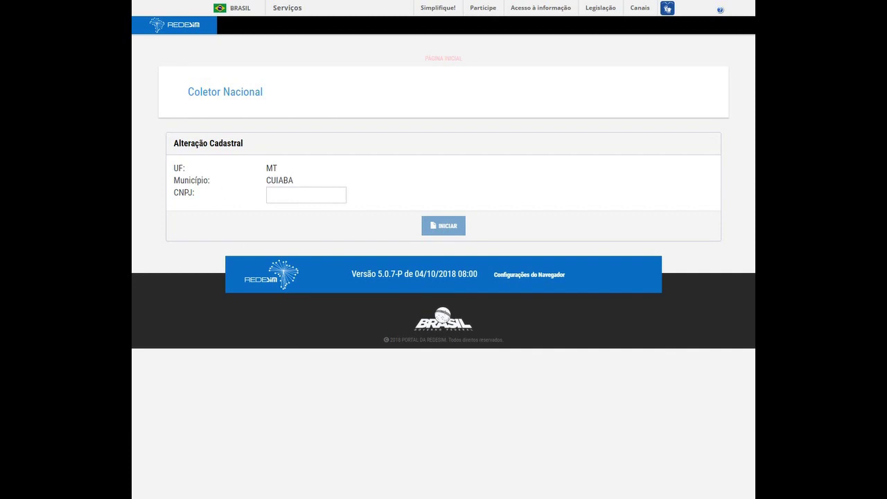
- Paste the company's CNPJ into its field and start the alteration with INICIAR
{"action": "left_click", "coordinate": [302, 194]}
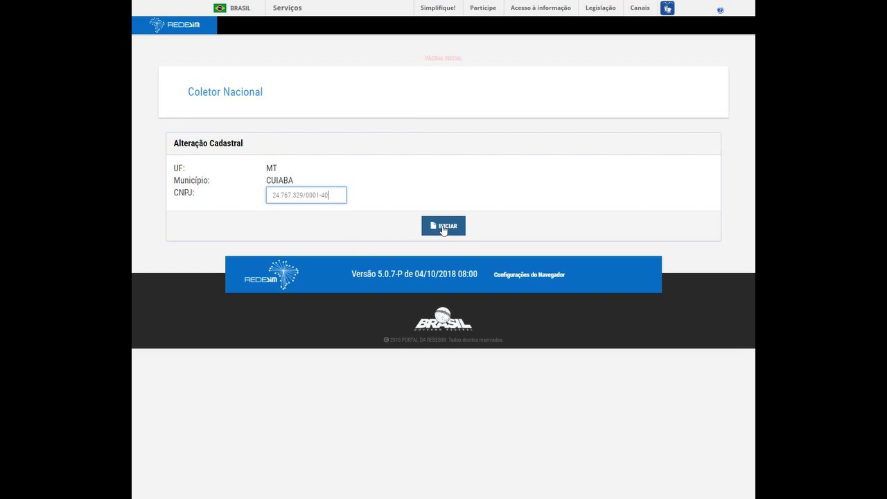
{"action": "left_click", "coordinate": [444, 228]}
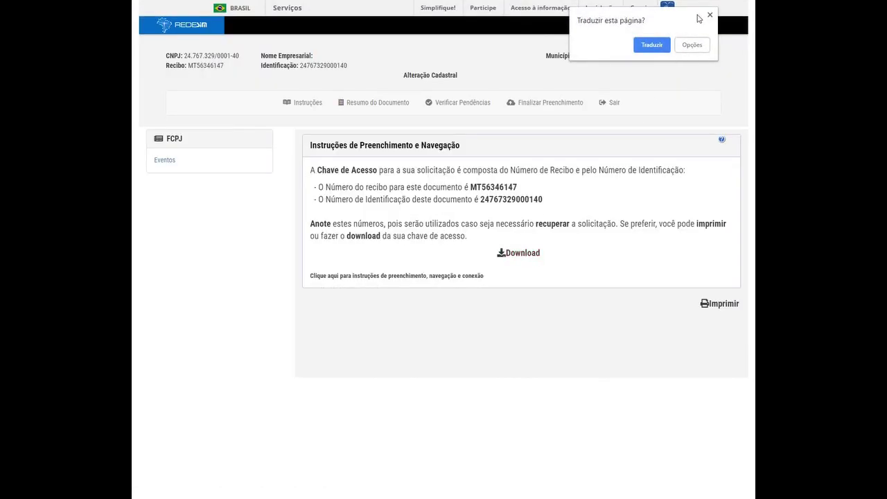
- Dismiss Chrome's translation offer and go to the form's Eventos section
{"action": "left_click", "coordinate": [710, 15]}
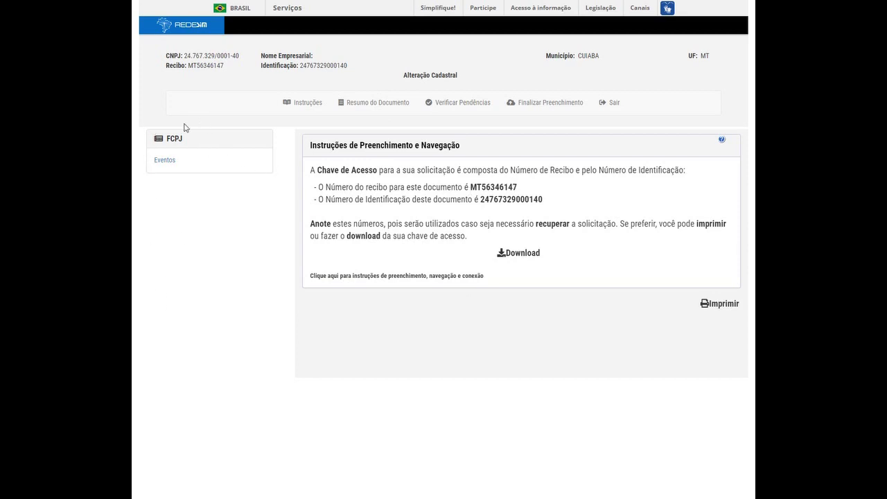
{"action": "left_click", "coordinate": [168, 161]}
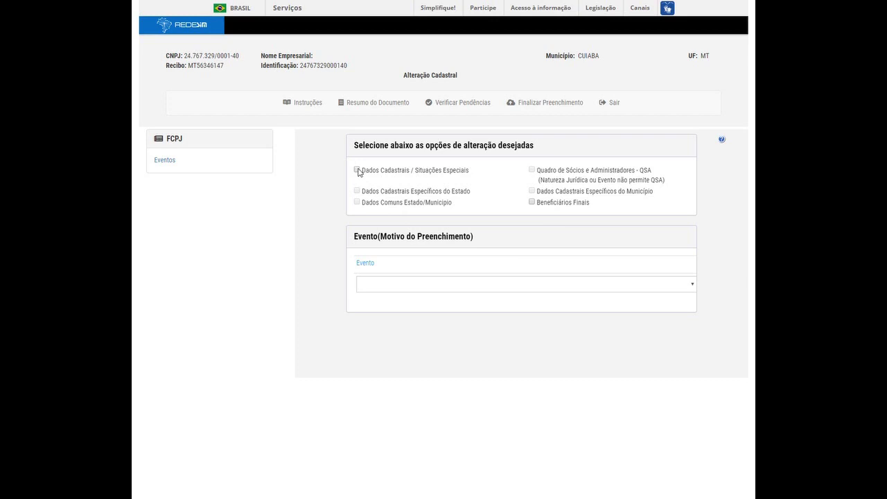
- Tick Dados Cadastrais / Situações Especiais, pick event 247 - Alteração de capital social, then go to Identificação
{"action": "left_click", "coordinate": [357, 170]}
{"action": "left_click", "coordinate": [409, 284]}
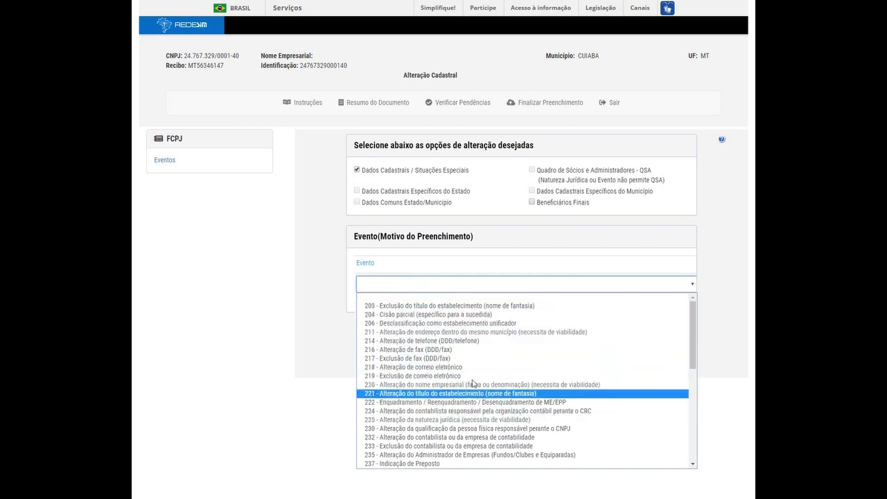
{"action": "scroll", "coordinate": [470, 375], "scroll_direction": "down", "scroll_amount": 2}
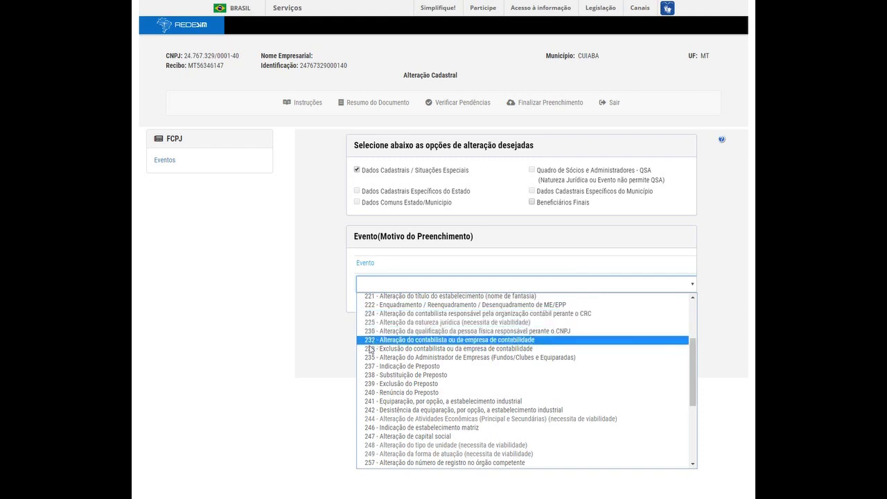
{"action": "left_click", "coordinate": [399, 436]}
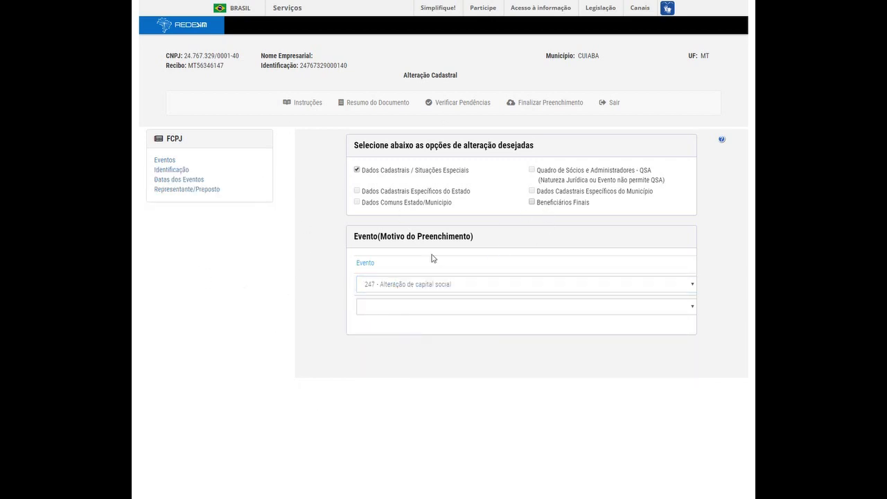
{"action": "left_click", "coordinate": [183, 171]}
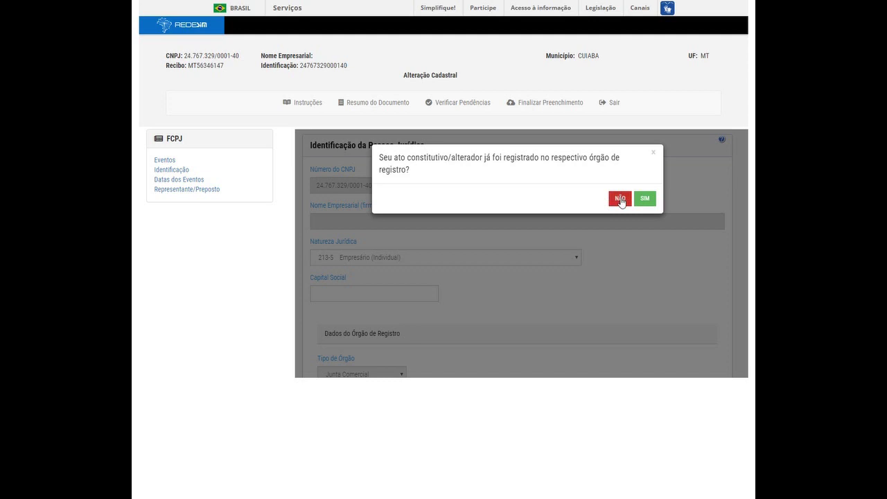
- Answer NÃO to the registered-act prompt and enter 500.000,00 as Capital Social
{"action": "left_click", "coordinate": [621, 199]}
{"action": "scroll", "coordinate": [523, 197], "scroll_direction": "down", "scroll_amount": 1}
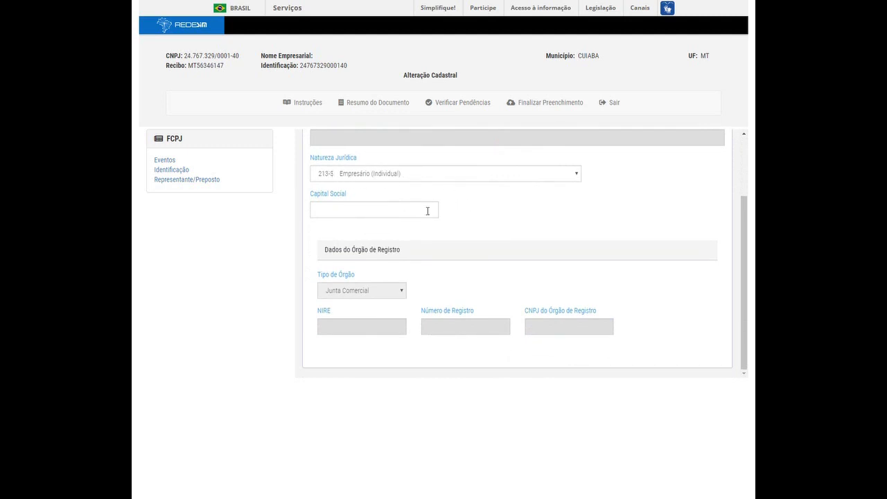
{"action": "scroll", "coordinate": [559, 208], "scroll_direction": "up", "scroll_amount": 2}
{"action": "scroll", "coordinate": [557, 248], "scroll_direction": "down", "scroll_amount": 2}
{"action": "left_click", "coordinate": [354, 215]}
{"action": "type", "text": "0"}
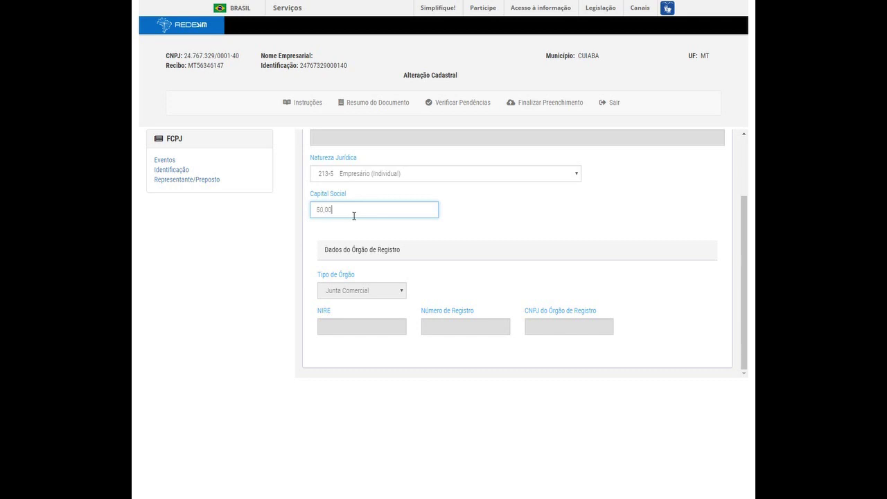
{"action": "type", "text": ",050000"}
{"action": "scroll", "coordinate": [537, 258], "scroll_direction": "up", "scroll_amount": 3}
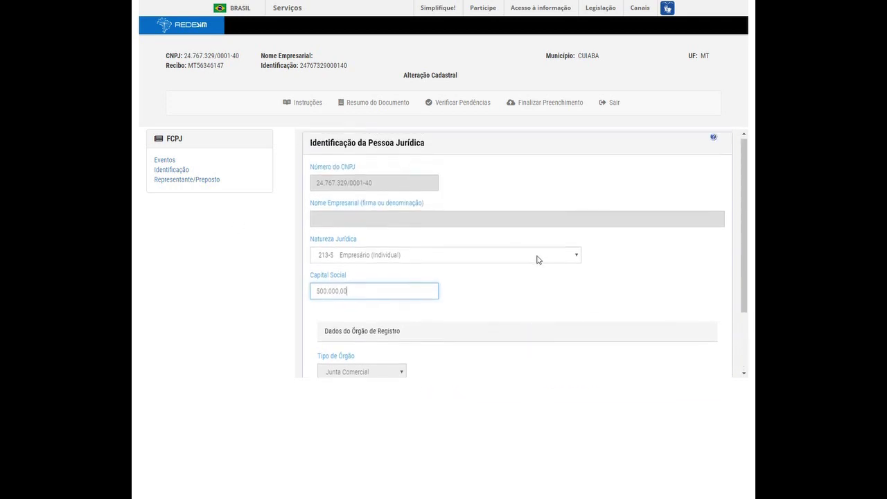
- Mark the filer as Representante and fill in the representative's name and CPF fields
{"action": "left_click", "coordinate": [190, 181]}
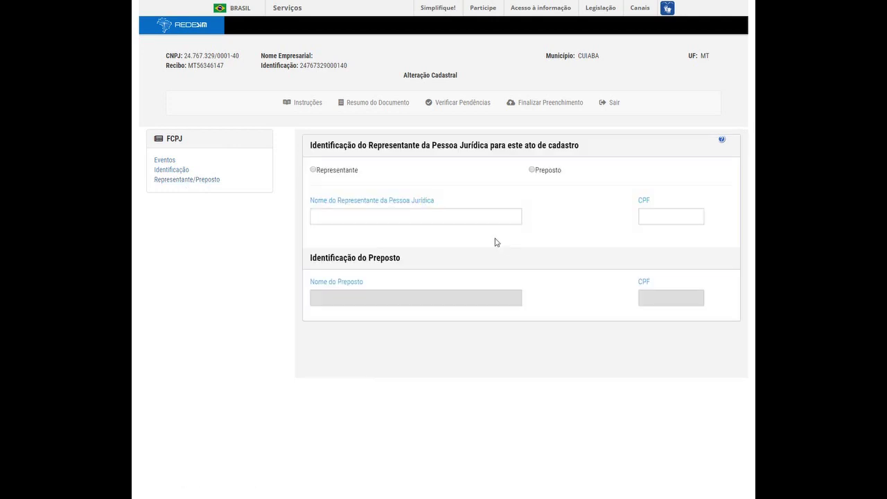
{"action": "left_click", "coordinate": [314, 170]}
{"action": "left_click", "coordinate": [441, 221]}
{"action": "left_click", "coordinate": [686, 218]}
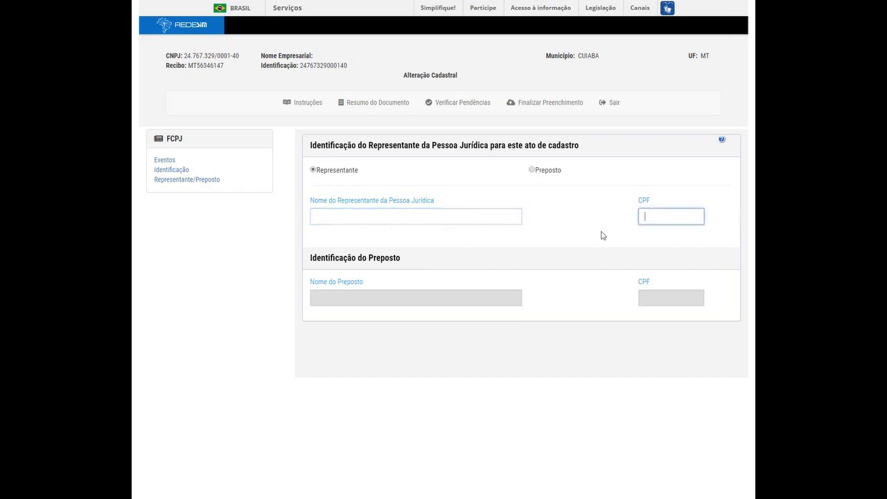
{"action": "left_click", "coordinate": [386, 218]}
{"action": "left_click", "coordinate": [655, 217]}
{"action": "left_click", "coordinate": [446, 218]}
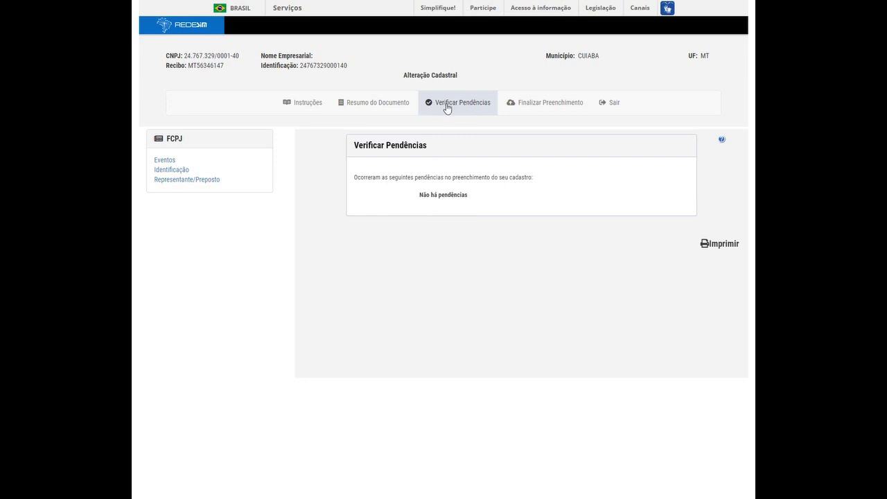
- Finalize the filling and transmit the completed capital alteration
{"action": "left_click_drag", "start_coordinate": [420, 194], "coordinate": [480, 201]}
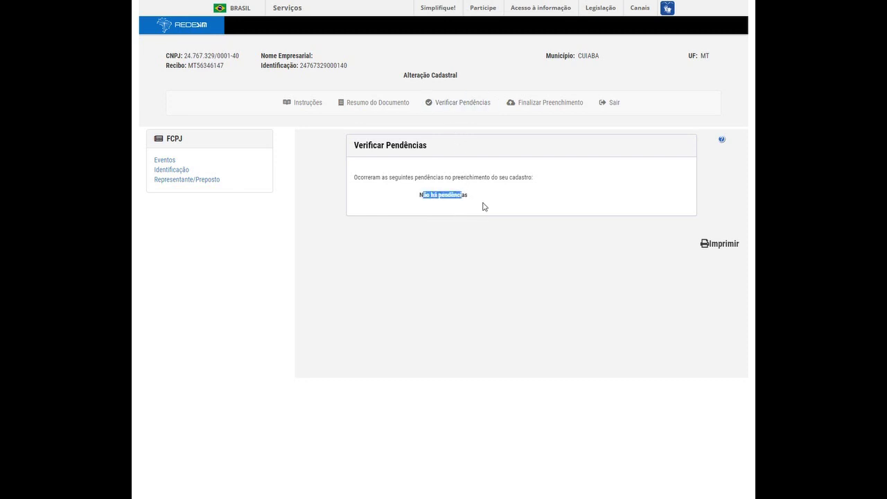
{"action": "left_click", "coordinate": [483, 203]}
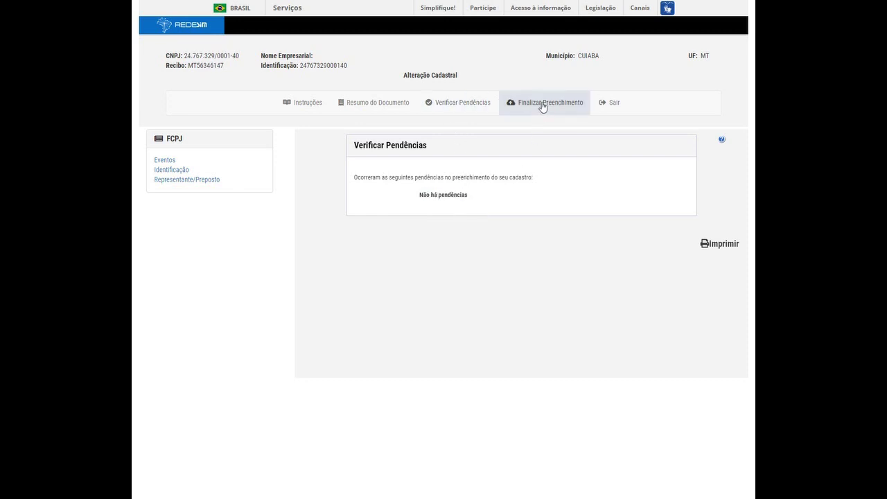
{"action": "left_click", "coordinate": [543, 106]}
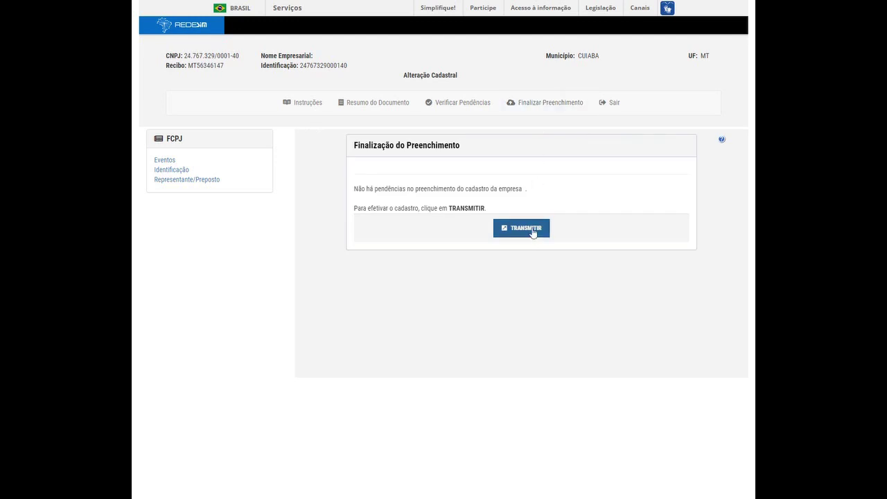
{"action": "left_click", "coordinate": [532, 231]}
- Select the delivery receipt number and identification number on the receipt
{"action": "double_click", "coordinate": [250, 236]}
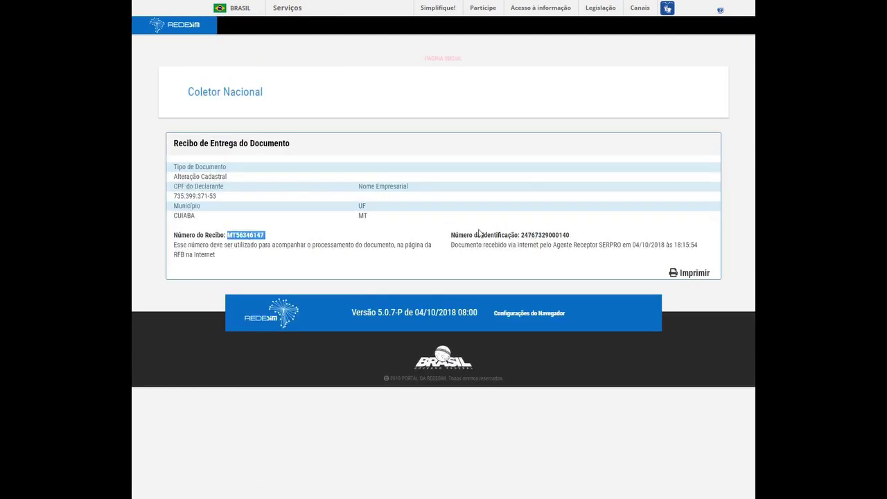
{"action": "double_click", "coordinate": [548, 235]}
{"action": "double_click", "coordinate": [248, 236]}
{"action": "double_click", "coordinate": [555, 236]}
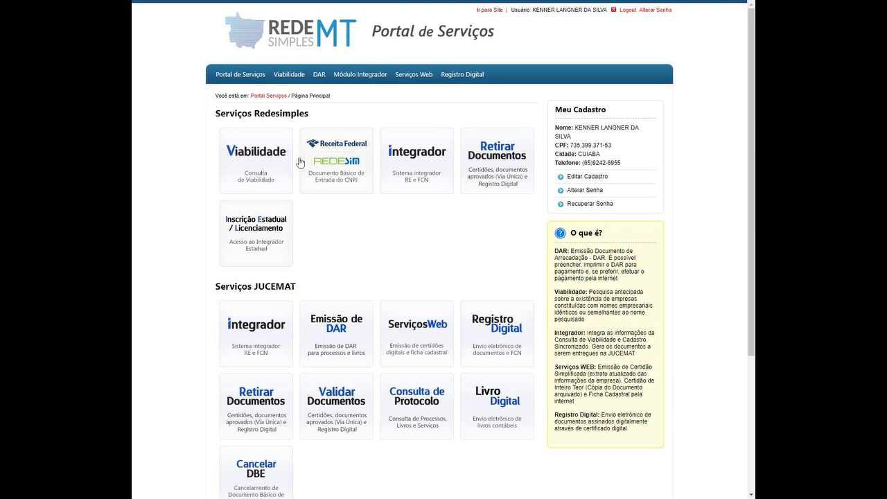
- In the Integrador, start a new FCN/REMP with legal nature 2135 - EMPRESARIO and act 002 - ALTERACAO
{"action": "left_click", "coordinate": [428, 166]}
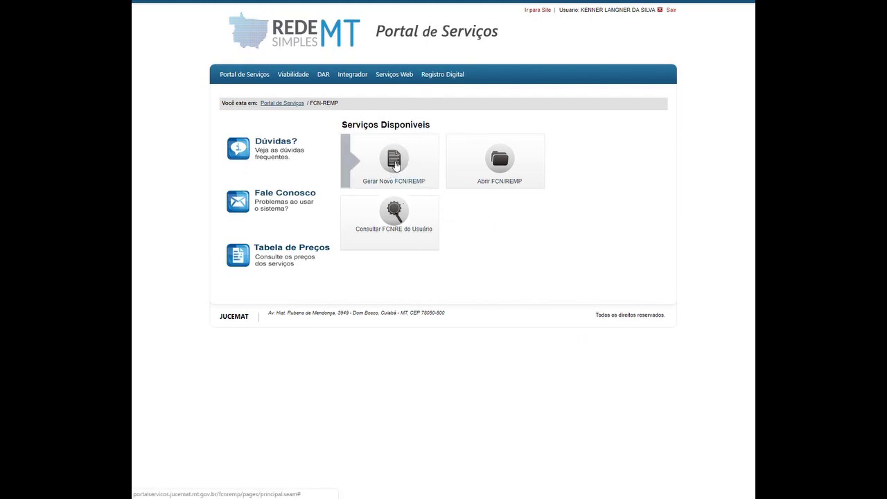
{"action": "left_click", "coordinate": [396, 165]}
{"action": "left_click", "coordinate": [364, 158]}
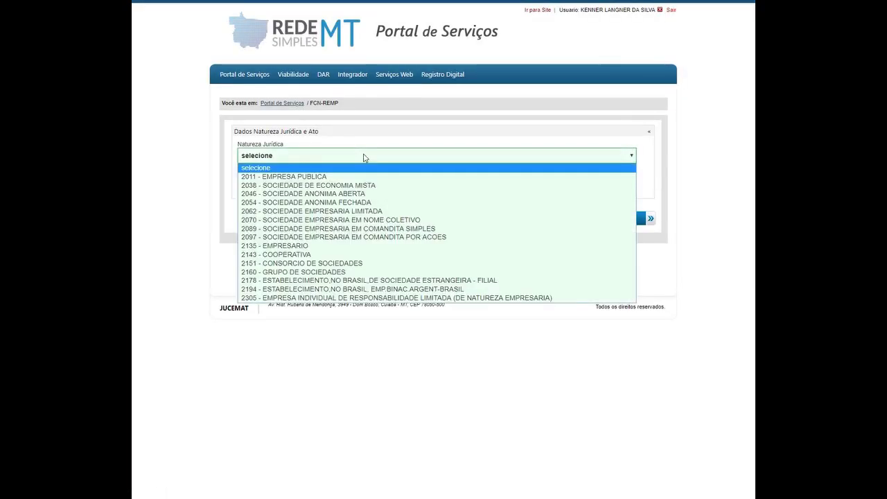
{"action": "left_click", "coordinate": [307, 246]}
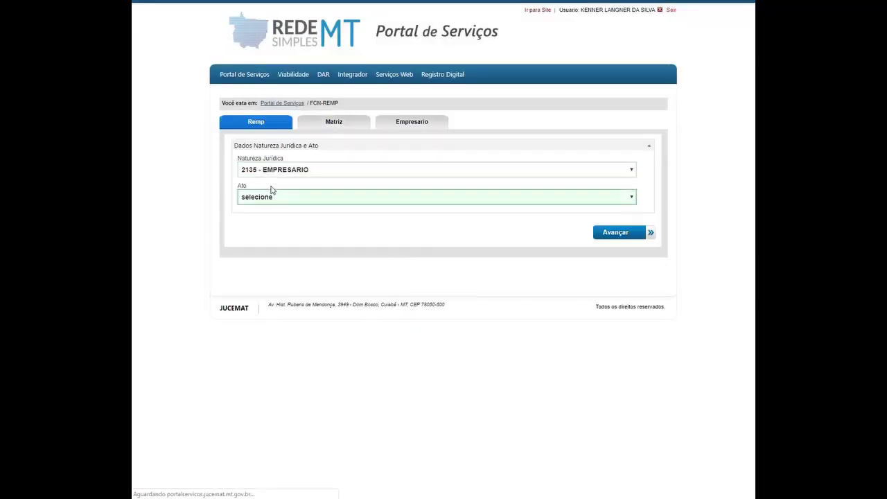
{"action": "left_click", "coordinate": [271, 196]}
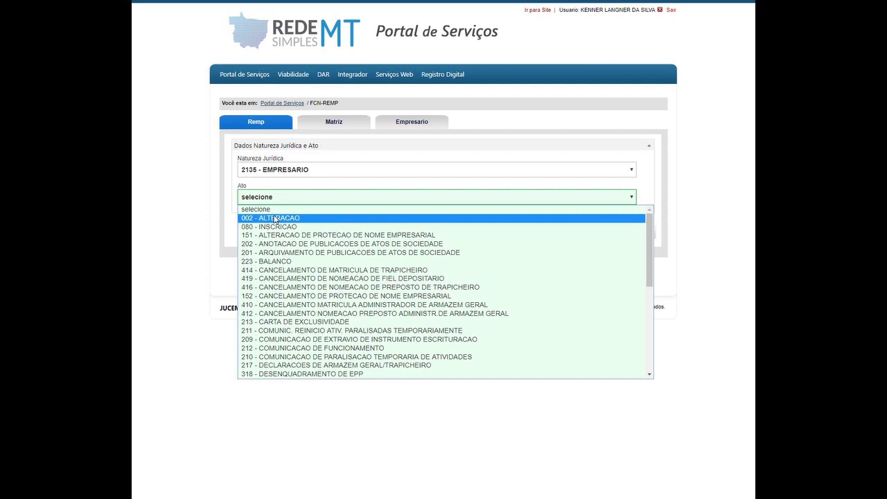
{"action": "left_click", "coordinate": [275, 218]}
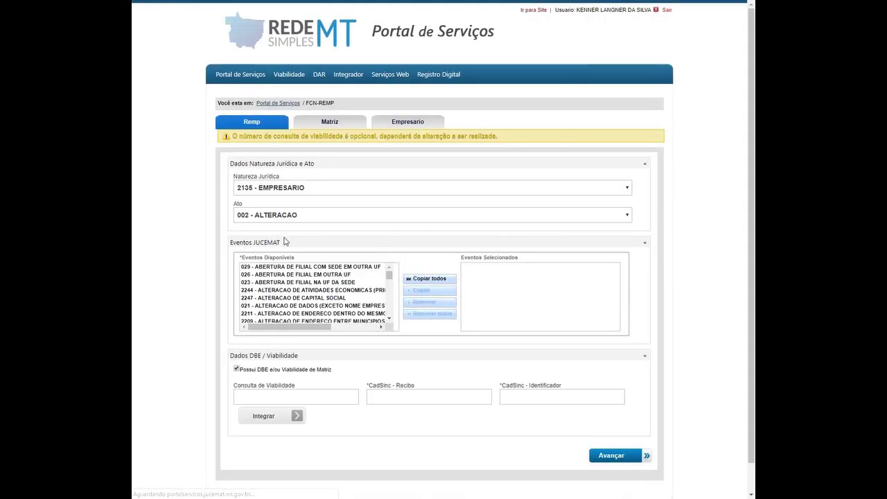
- Add the event 2247 - ALTERACAO DE CAPITAL SOCIAL from Eventos Disponíveis
{"action": "scroll", "coordinate": [287, 241], "scroll_direction": "down", "scroll_amount": 1}
{"action": "mouse_move", "coordinate": [390, 245]}
{"action": "left_mouse_down"}
{"action": "mouse_move", "coordinate": [391, 285]}
{"action": "mouse_move", "coordinate": [389, 243]}
{"action": "left_mouse_up"}
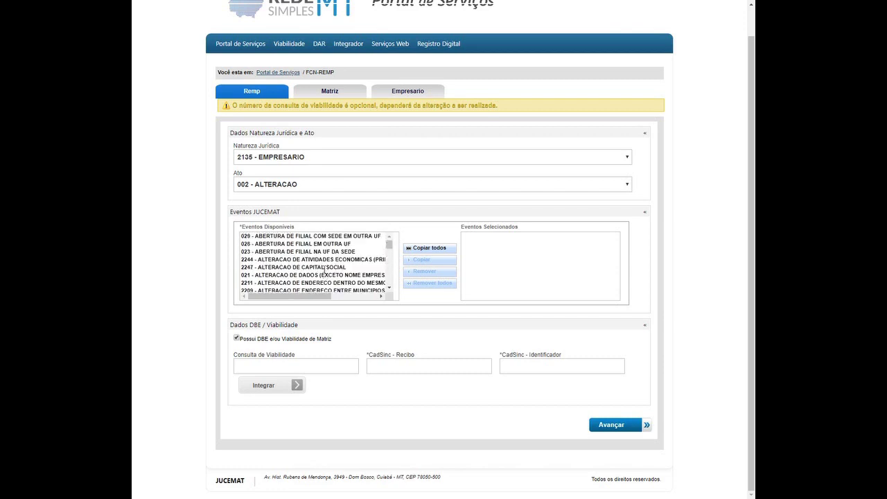
{"action": "double_click", "coordinate": [325, 268]}
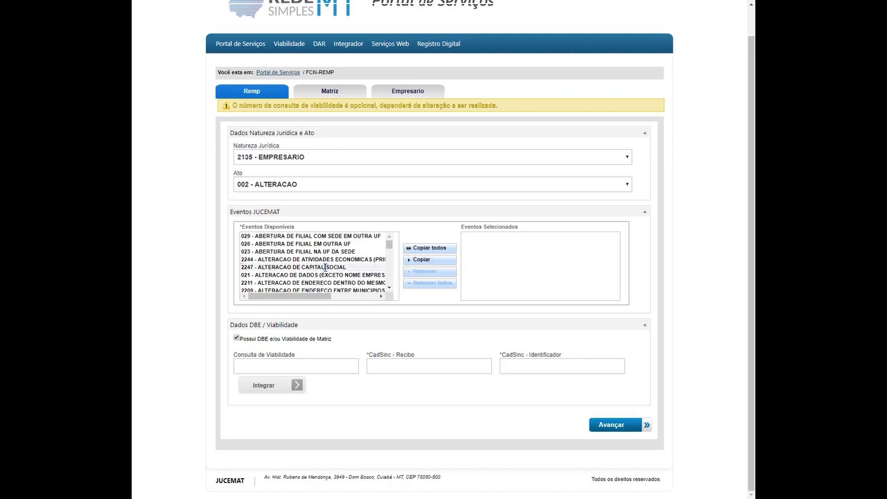
- Fill the CadSinc receipt and identifier from saved suggestions and integrate the data
{"action": "left_click", "coordinate": [276, 363]}
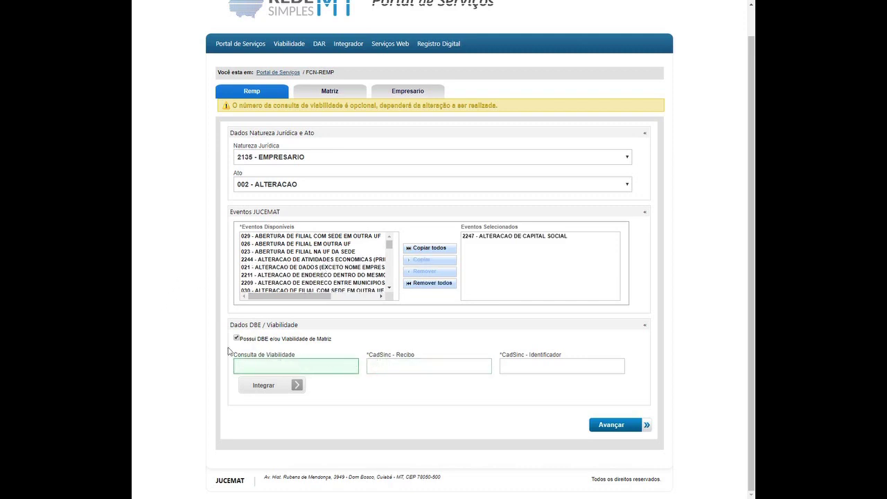
{"action": "left_click", "coordinate": [428, 366]}
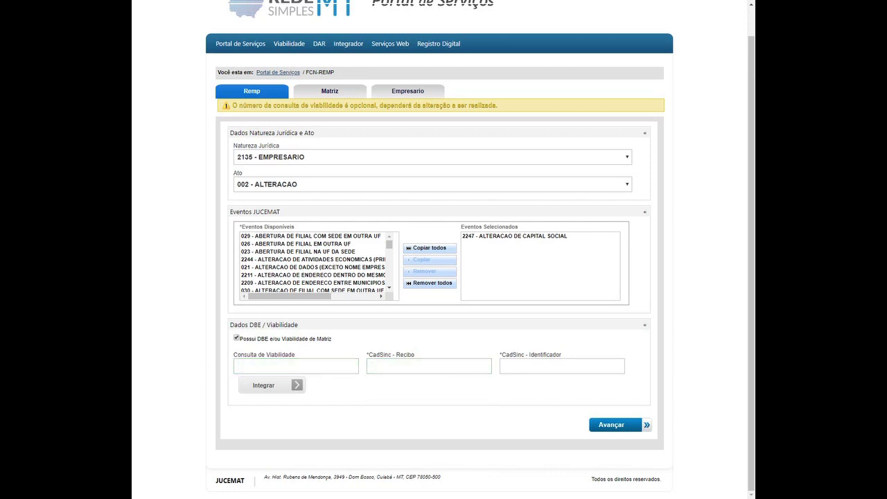
{"action": "left_click", "coordinate": [409, 366]}
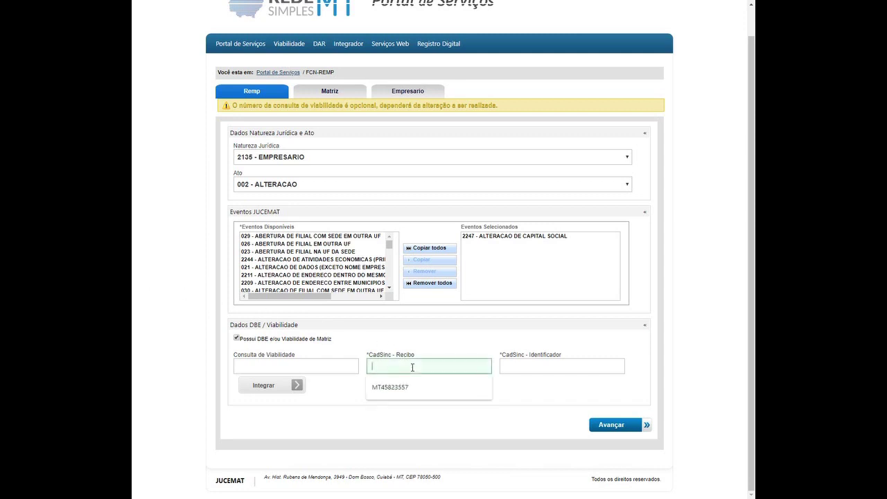
{"action": "left_click", "coordinate": [409, 382]}
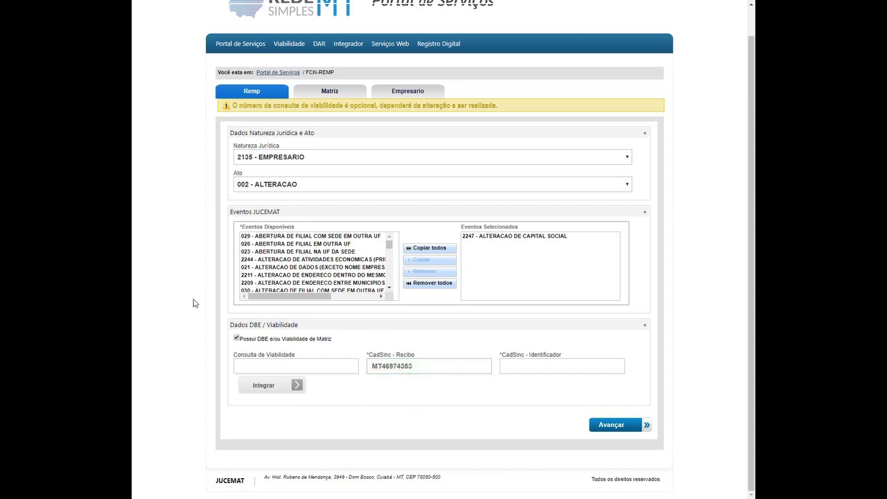
{"action": "left_click", "coordinate": [544, 365]}
{"action": "left_click", "coordinate": [672, 348]}
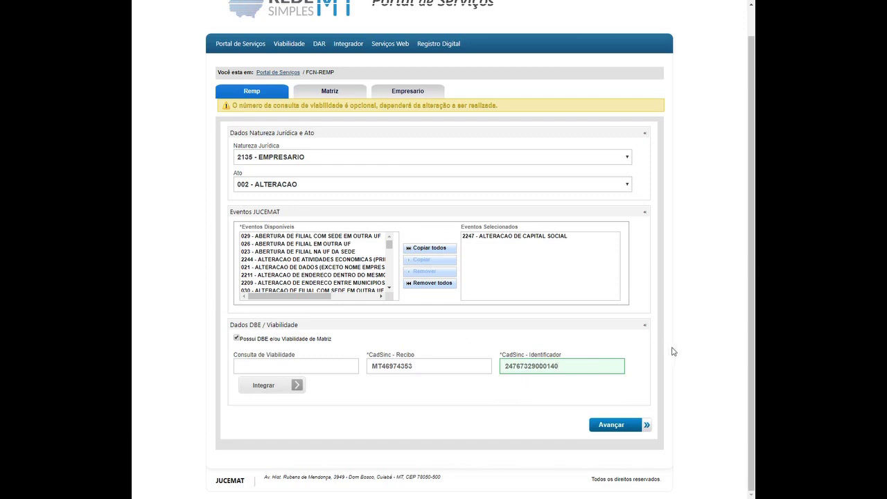
{"action": "left_click", "coordinate": [263, 388]}
{"action": "left_click", "coordinate": [264, 411]}
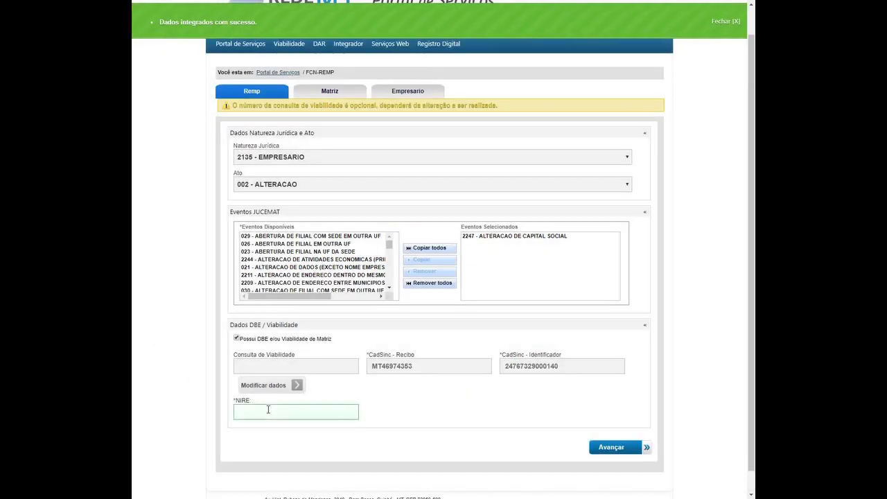
- Enter the company's NIRE, replacing the rejected first suggestion with the other saved NIRE, and advance
{"action": "left_click", "coordinate": [306, 412]}
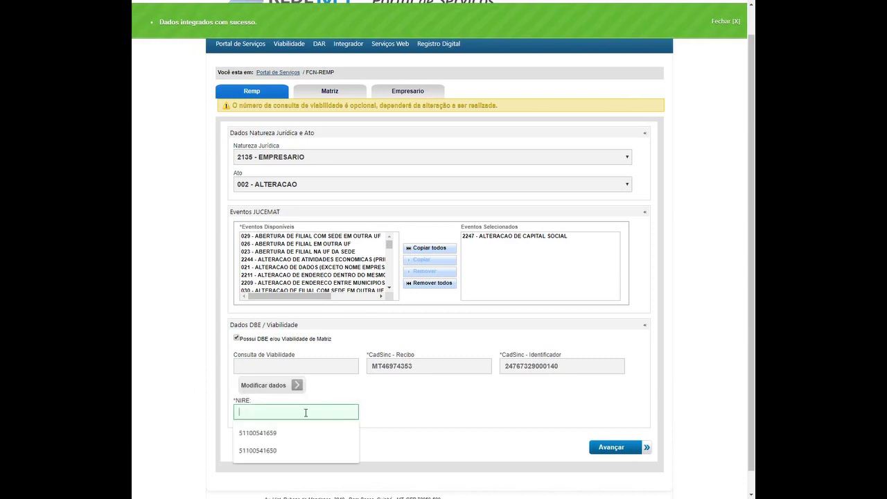
{"action": "left_click", "coordinate": [277, 433]}
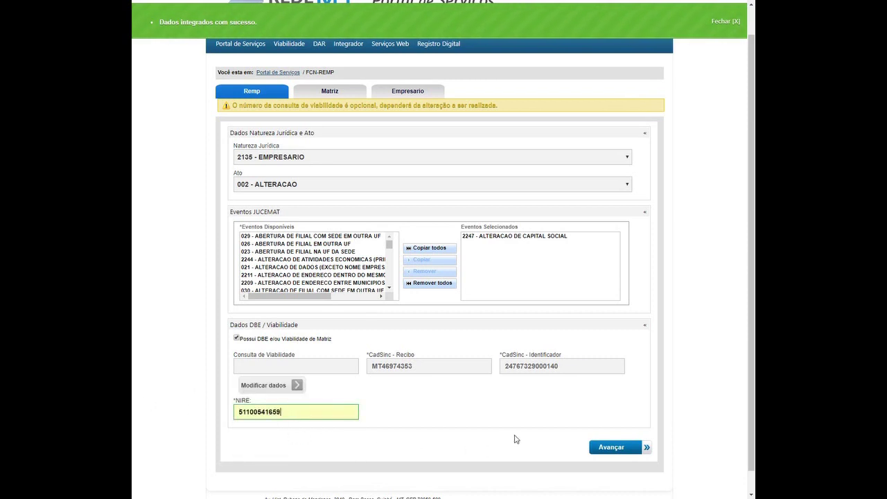
{"action": "left_click", "coordinate": [630, 448]}
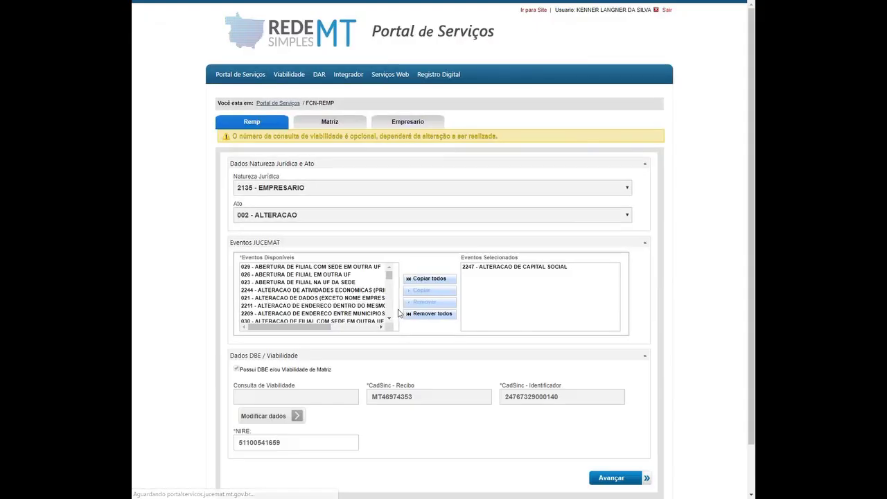
{"action": "double_click", "coordinate": [284, 447]}
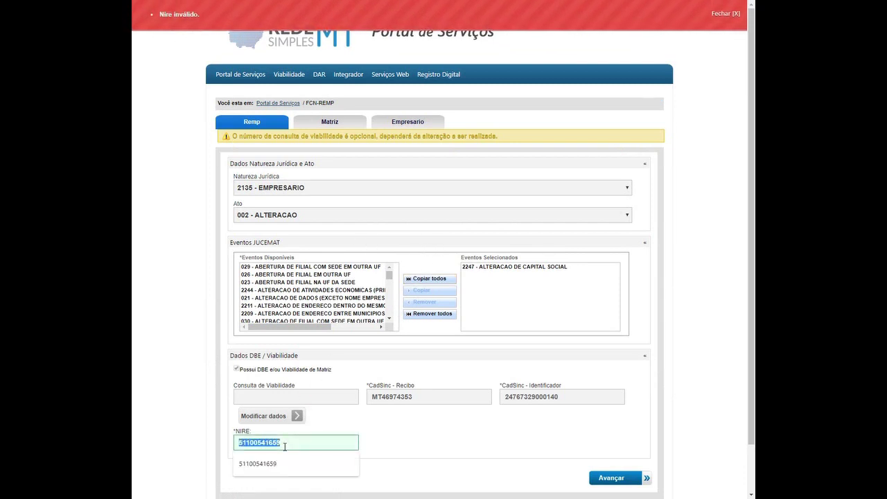
{"action": "key", "text": "BackSpace"}
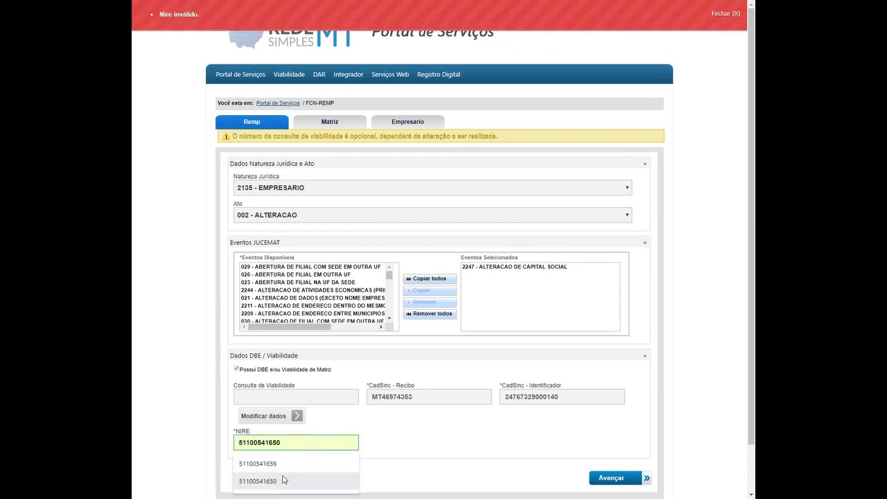
{"action": "left_click", "coordinate": [302, 482]}
{"action": "left_click", "coordinate": [610, 478]}
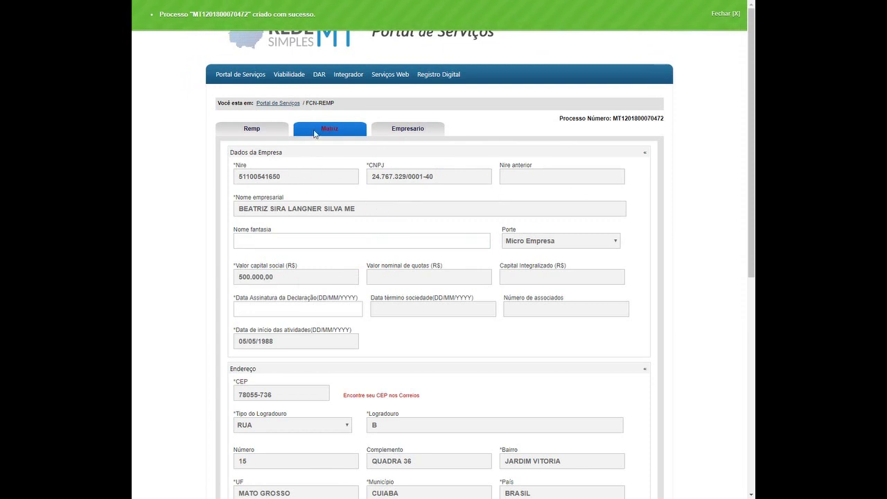
- Enter 04/10/2018 as the declaration signing date in the Matriz data
{"action": "scroll", "coordinate": [332, 130], "scroll_direction": "down", "scroll_amount": 3}
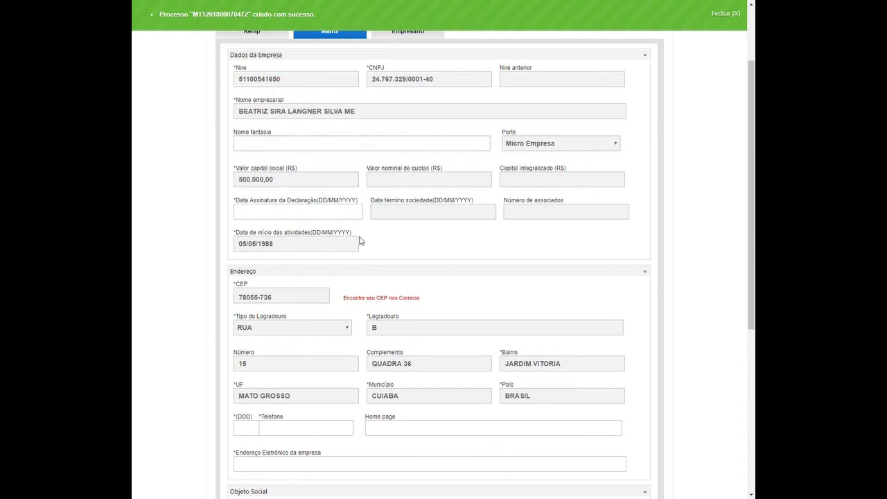
{"action": "left_click", "coordinate": [331, 211]}
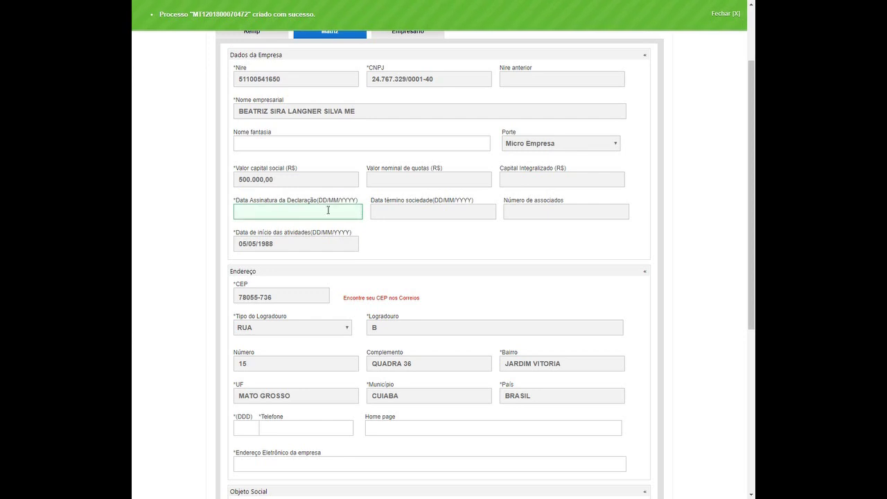
{"action": "scroll", "coordinate": [328, 210], "scroll_direction": "down", "scroll_amount": 4}
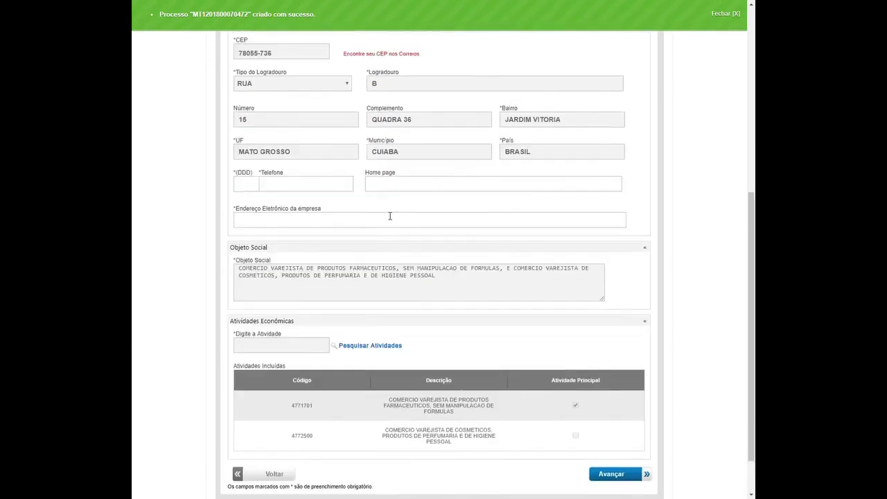
{"action": "scroll", "coordinate": [356, 245], "scroll_direction": "up", "scroll_amount": 5}
{"action": "scroll", "coordinate": [277, 345], "scroll_direction": "down", "scroll_amount": 2}
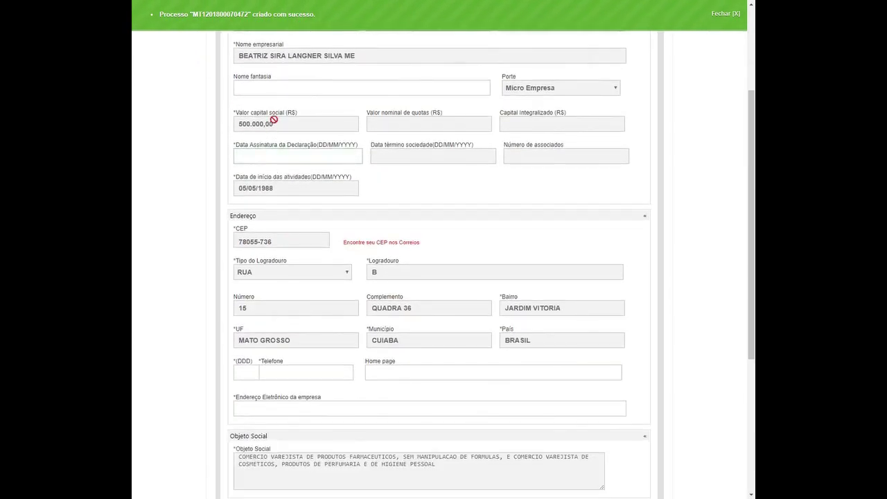
{"action": "left_click_drag", "start_coordinate": [274, 121], "coordinate": [236, 124]}
{"action": "left_click", "coordinate": [286, 120]}
{"action": "left_click", "coordinate": [287, 152]}
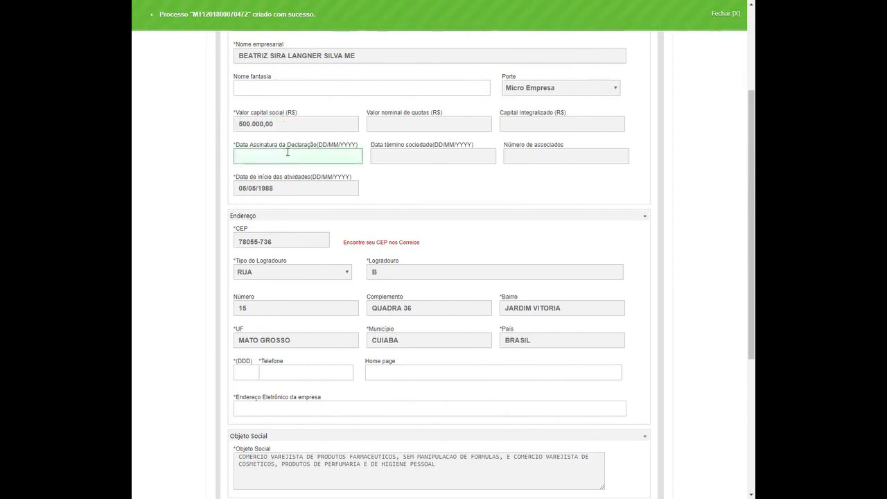
{"action": "double_click", "coordinate": [270, 124]}
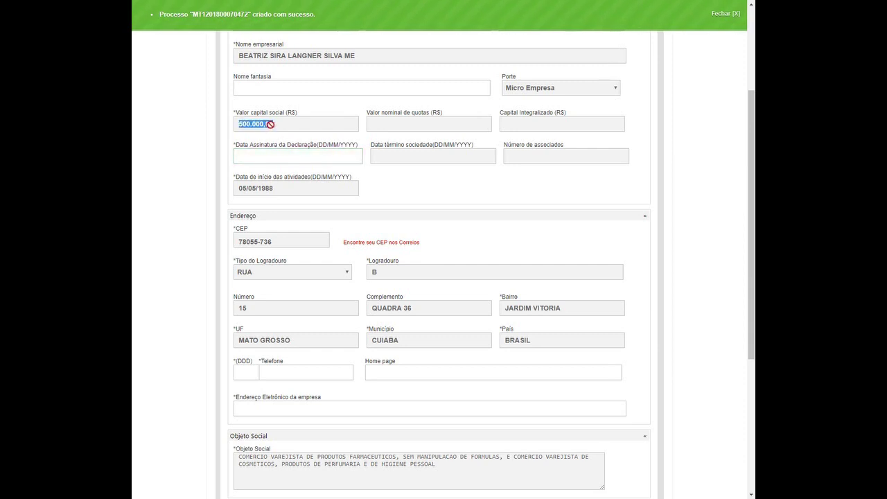
{"action": "left_click", "coordinate": [281, 162]}
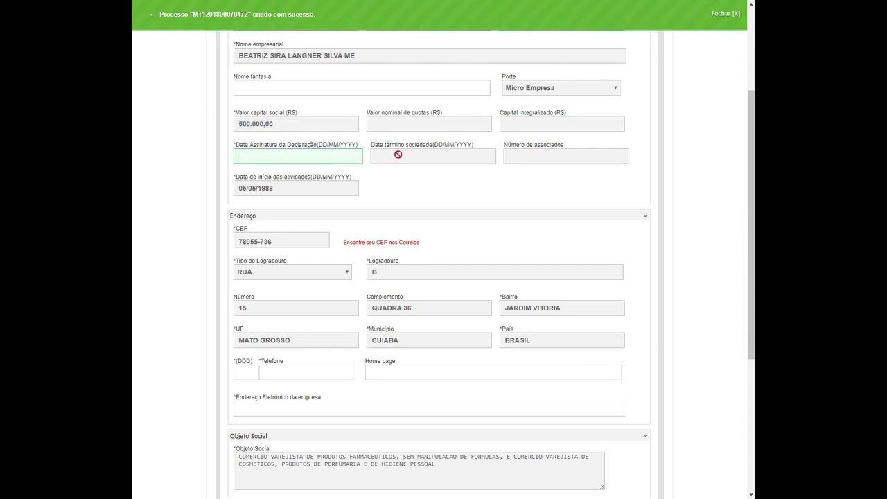
{"action": "double_click", "coordinate": [422, 114]}
{"action": "left_click", "coordinate": [467, 124]}
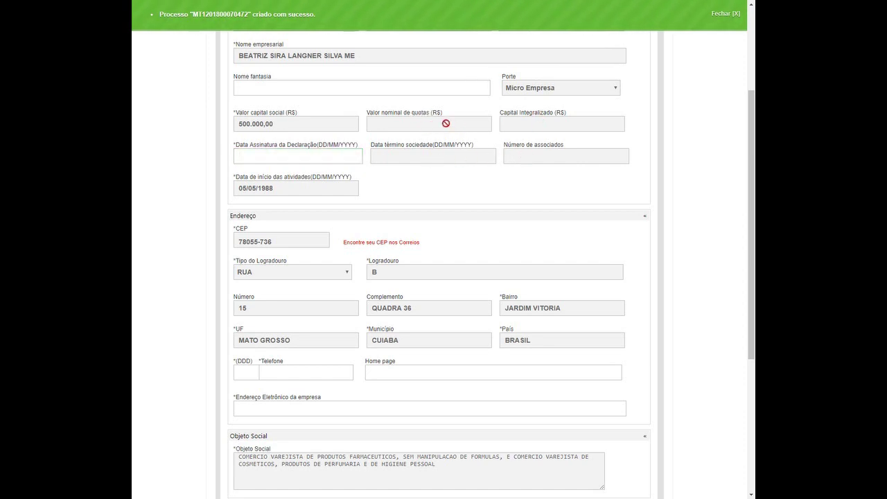
{"action": "left_click", "coordinate": [307, 162]}
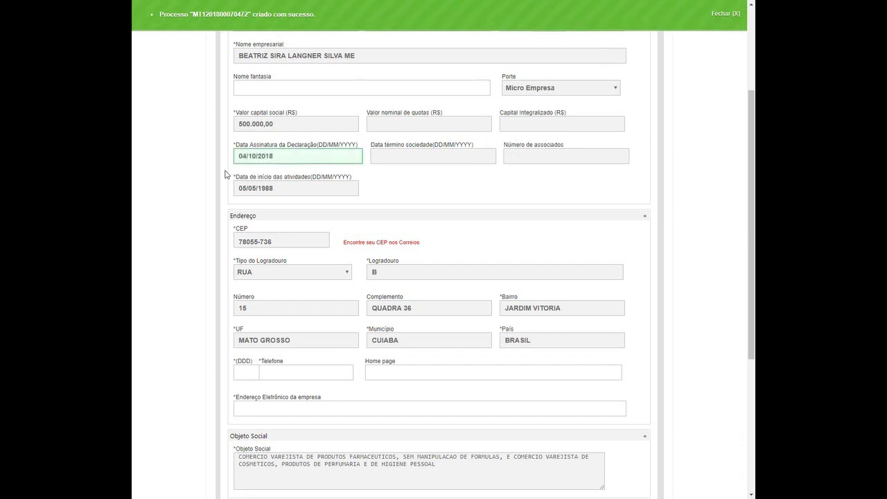
{"action": "left_click", "coordinate": [196, 179]}
- Fill in the company's phone number and e-mail, then submit the Matriz data
{"action": "scroll", "coordinate": [267, 169], "scroll_direction": "down", "scroll_amount": 3}
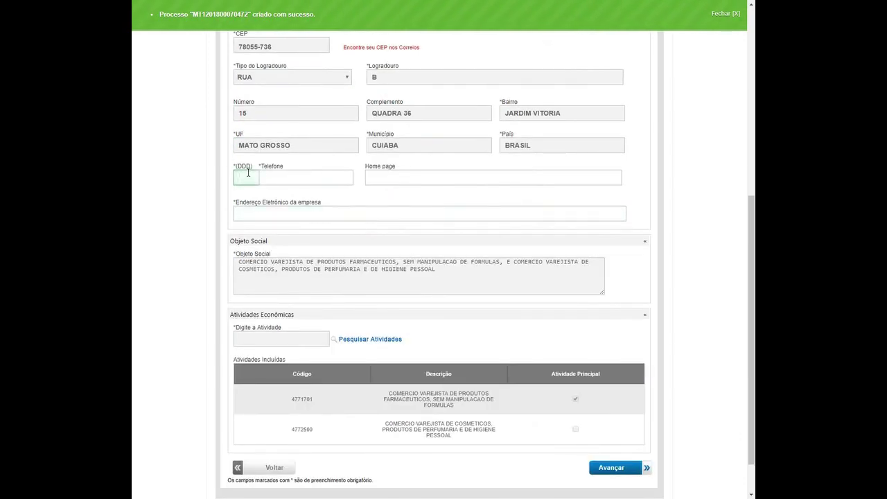
{"action": "key", "text": "Tab"}
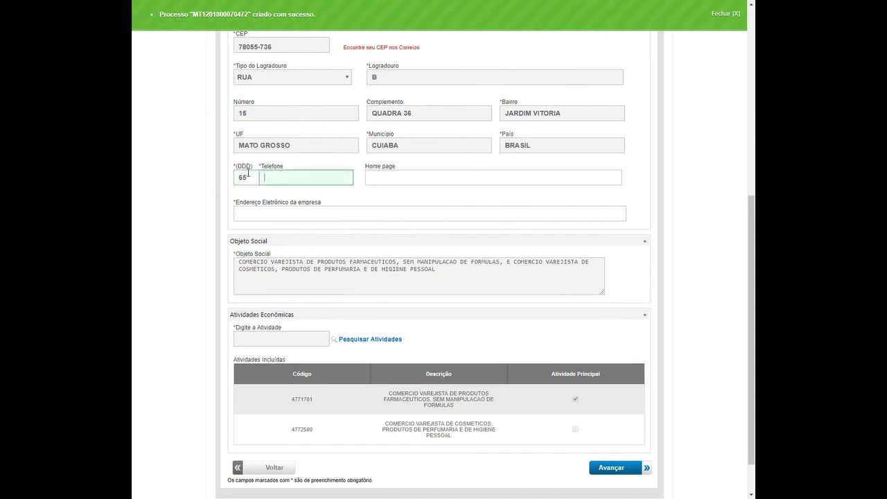
{"action": "type", "text": "99-2426"}
{"action": "key", "text": "Tab"}
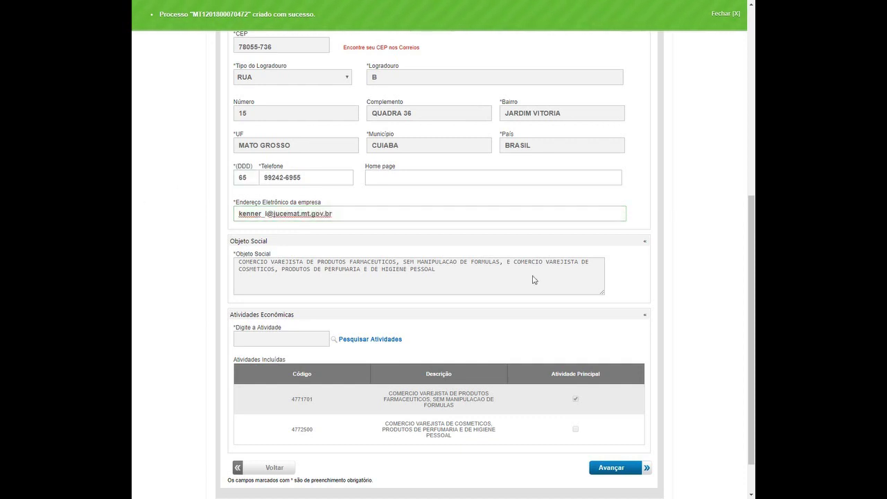
{"action": "scroll", "coordinate": [604, 409], "scroll_direction": "down", "scroll_amount": 2}
{"action": "left_click", "coordinate": [607, 418]}
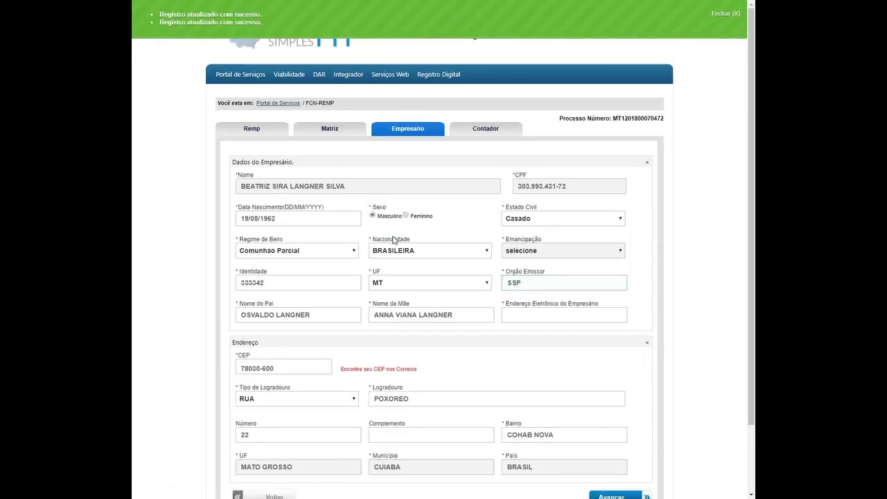
- Replace the entrepreneur's wrong CEP with the correct one so the address fills in
{"action": "scroll", "coordinate": [394, 240], "scroll_direction": "down", "scroll_amount": 2}
{"action": "scroll", "coordinate": [394, 234], "scroll_direction": "up", "scroll_amount": 1}
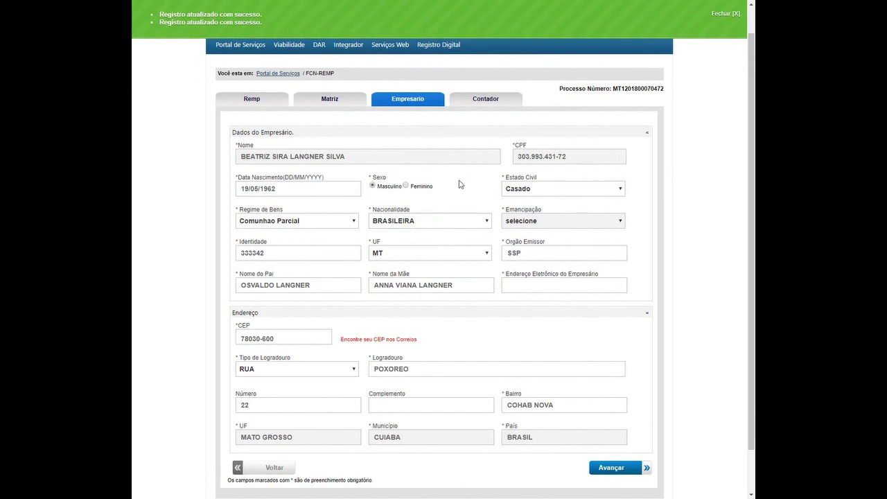
{"action": "scroll", "coordinate": [271, 263], "scroll_direction": "down", "scroll_amount": 1}
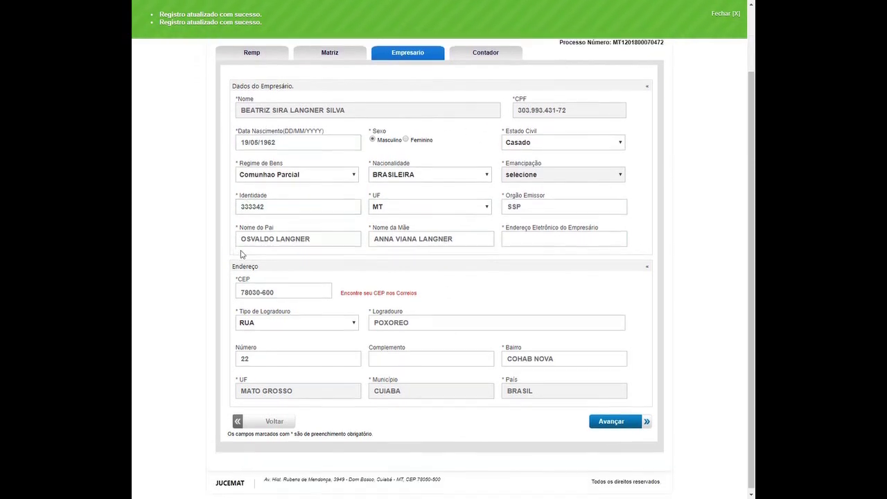
{"action": "right_click", "coordinate": [612, 296]}
{"action": "scroll", "coordinate": [613, 313], "scroll_direction": "up", "scroll_amount": 2}
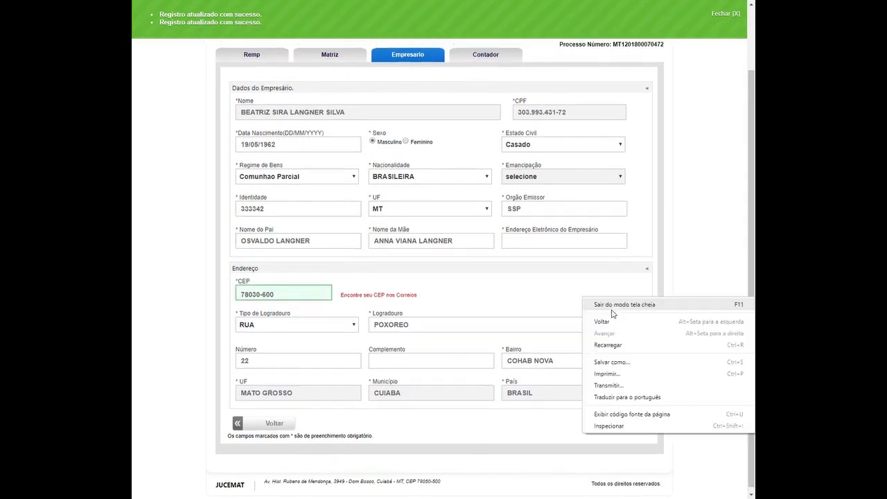
{"action": "left_click", "coordinate": [716, 206]}
{"action": "scroll", "coordinate": [321, 271], "scroll_direction": "down", "scroll_amount": 2}
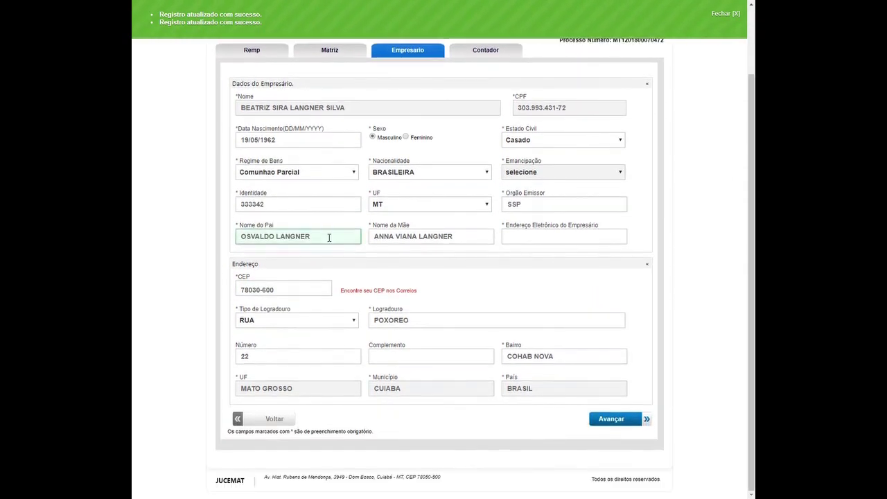
{"action": "triple_click", "coordinate": [292, 291]}
{"action": "key", "text": "BackSpace"}
{"action": "left_click", "coordinate": [279, 290]}
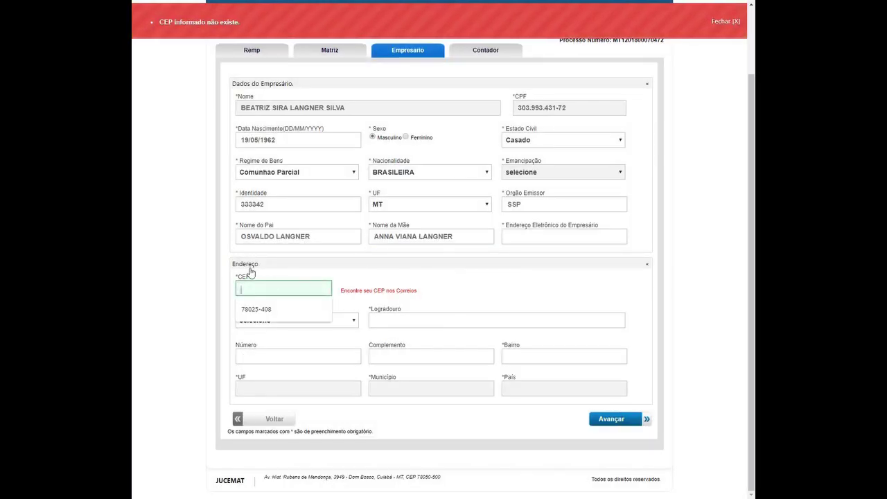
{"action": "type", "text": "78025"}
{"action": "key", "text": "BackSpace"}
{"action": "type", "text": "5-418"}
{"action": "key", "text": "BackSpace"}
{"action": "type", "text": "08"}
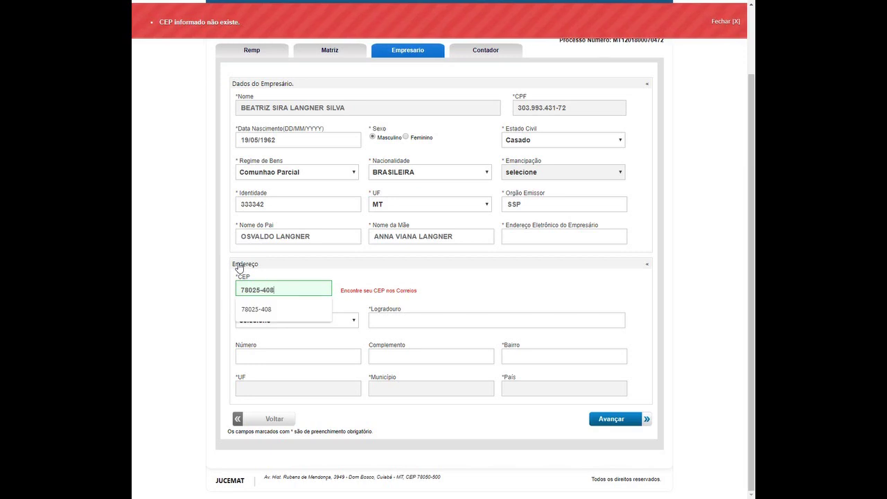
{"action": "key", "text": "Tab"}
- Fill in the house number from the suggestion and save the entrepreneur data
{"action": "left_click", "coordinate": [301, 355]}
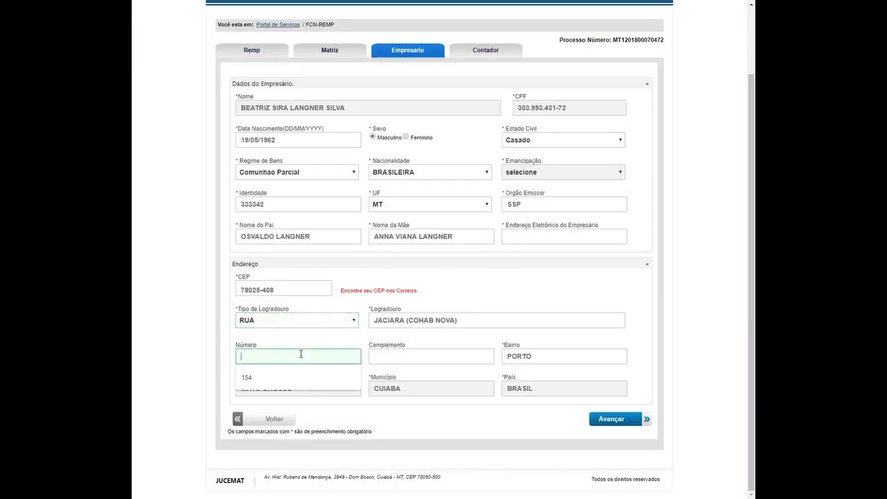
{"action": "left_click", "coordinate": [193, 309]}
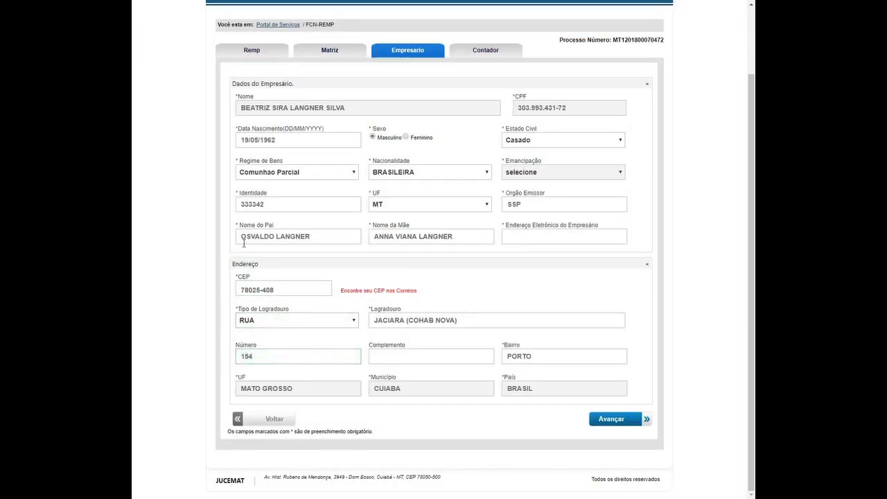
{"action": "left_click", "coordinate": [629, 418]}
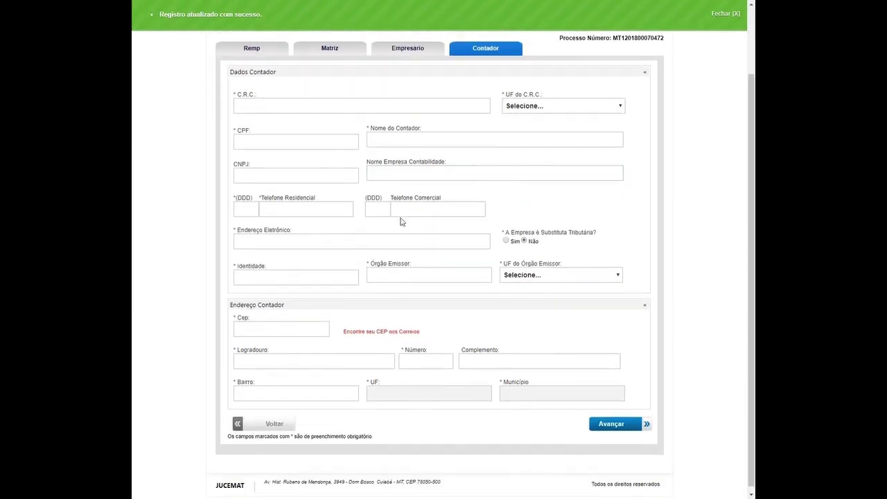
- Focus the C.R.C. field and review the still-blank Contador form
{"action": "left_click", "coordinate": [289, 187]}
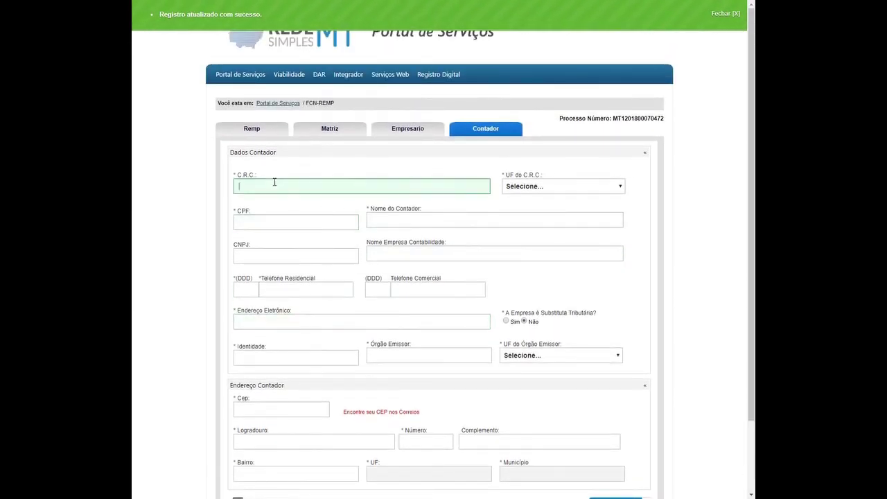
{"action": "scroll", "coordinate": [277, 222], "scroll_direction": "down", "scroll_amount": 2}
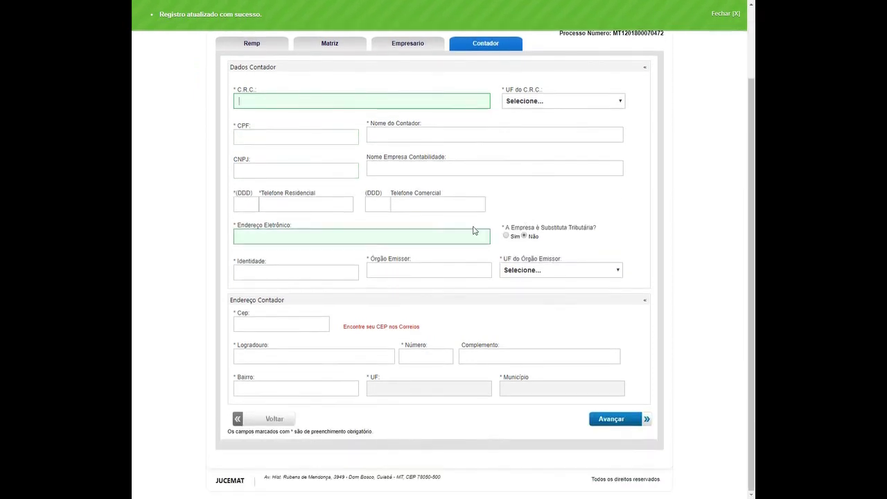
{"action": "scroll", "coordinate": [451, 231], "scroll_direction": "up", "scroll_amount": 2}
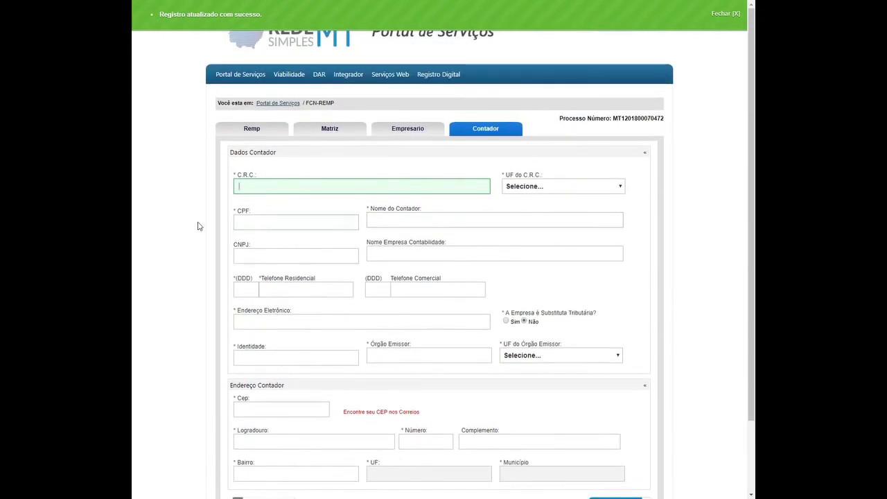
{"action": "scroll", "coordinate": [172, 203], "scroll_direction": "down", "scroll_amount": 2}
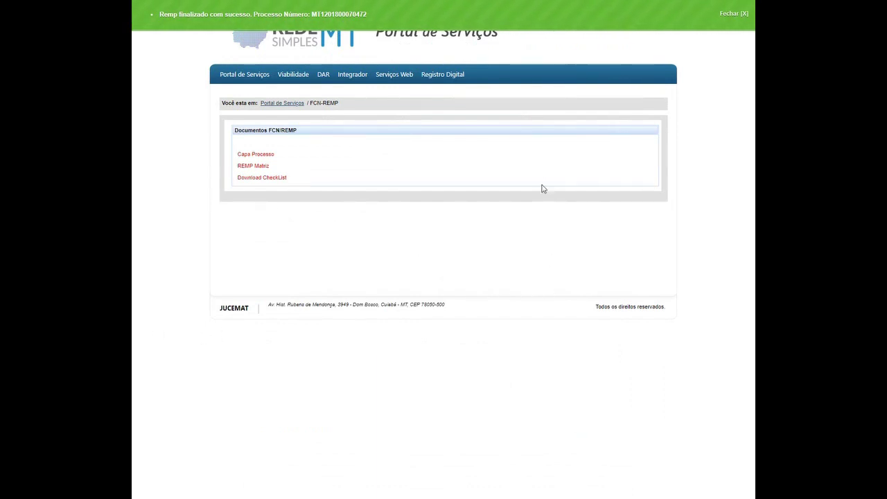
- Open and review the Capa Processo PDF, then go back to the FCN/REMP documents page
{"action": "left_click", "coordinate": [256, 156]}
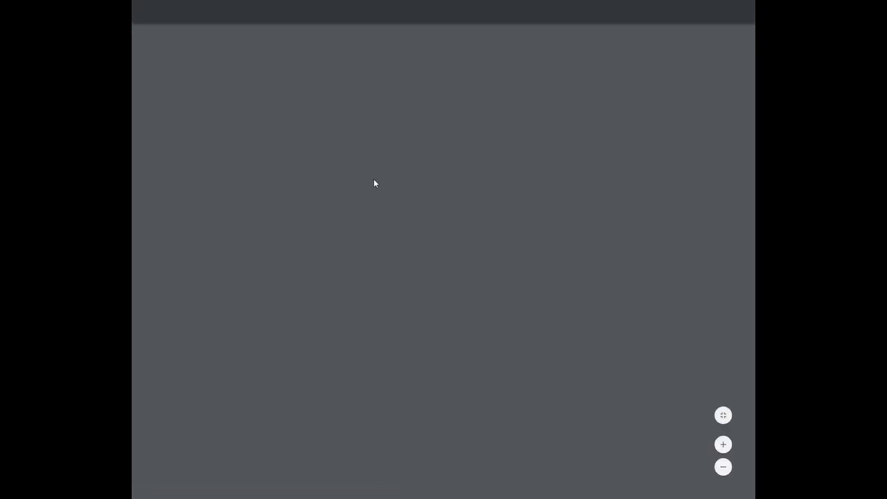
{"action": "scroll", "coordinate": [495, 115], "scroll_direction": "down", "scroll_amount": 2}
{"action": "scroll", "coordinate": [456, 198], "scroll_direction": "up", "scroll_amount": 2}
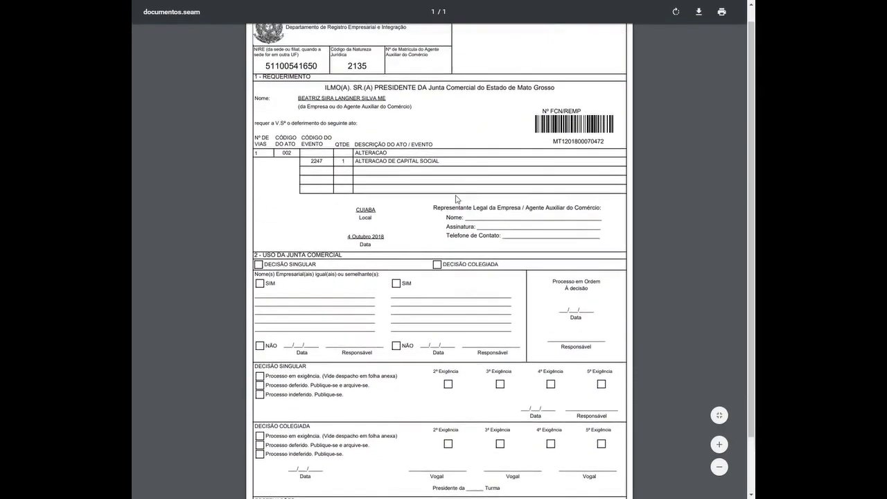
{"action": "scroll", "coordinate": [430, 186], "scroll_direction": "down", "scroll_amount": 2}
{"action": "scroll", "coordinate": [348, 205], "scroll_direction": "up", "scroll_amount": 2}
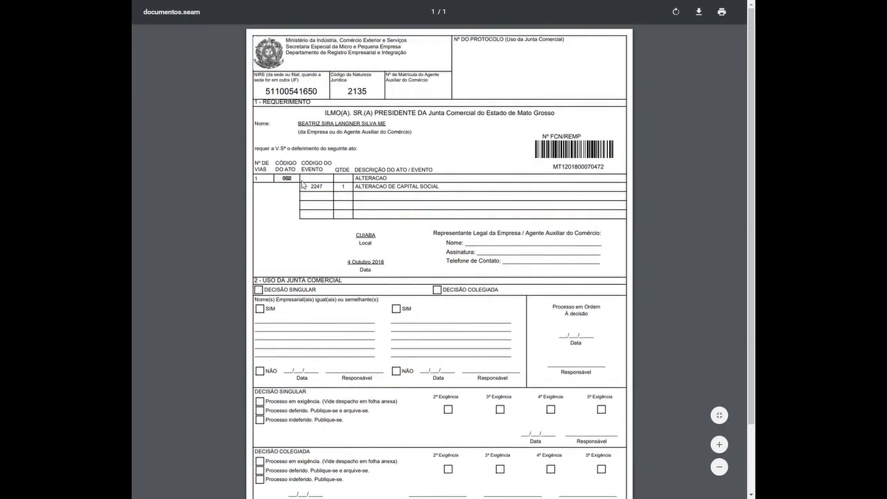
{"action": "left_click", "coordinate": [402, 161]}
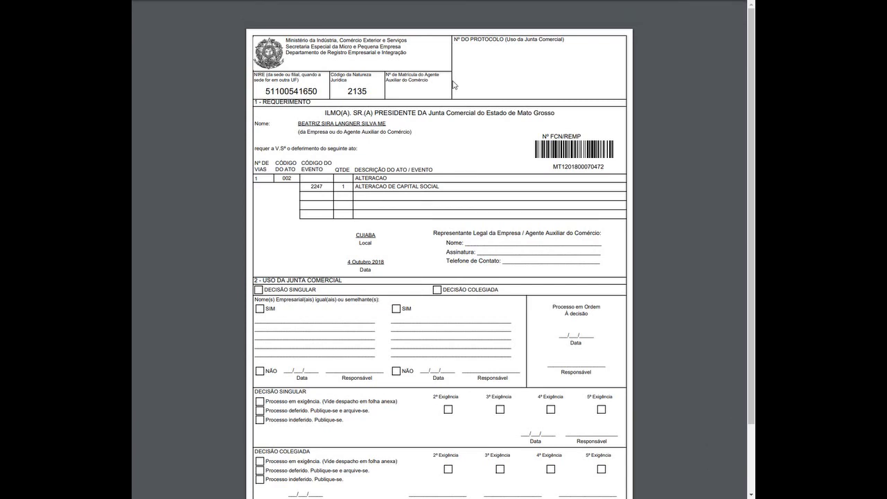
{"action": "left_click", "coordinate": [170, 7]}
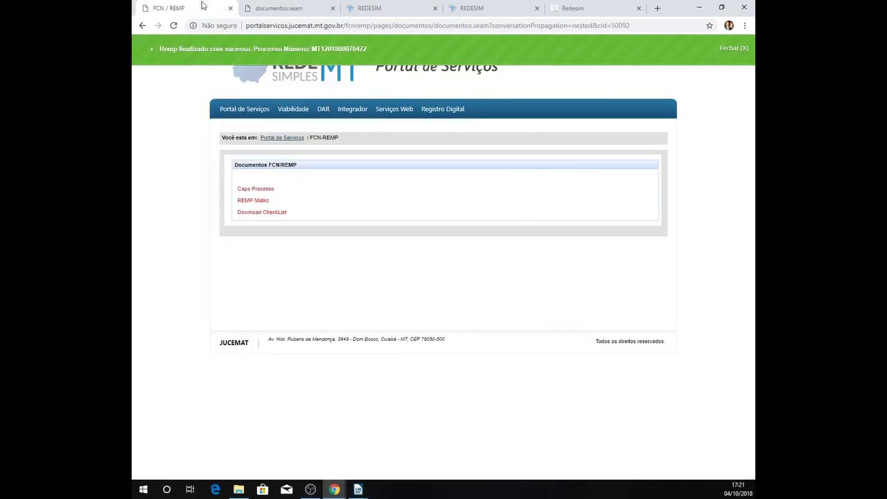
- Open the REMP Matriz PDF and review it full screen, showing capital 500.000,00
{"action": "left_click", "coordinate": [264, 204]}
{"action": "key", "text": "F11"}
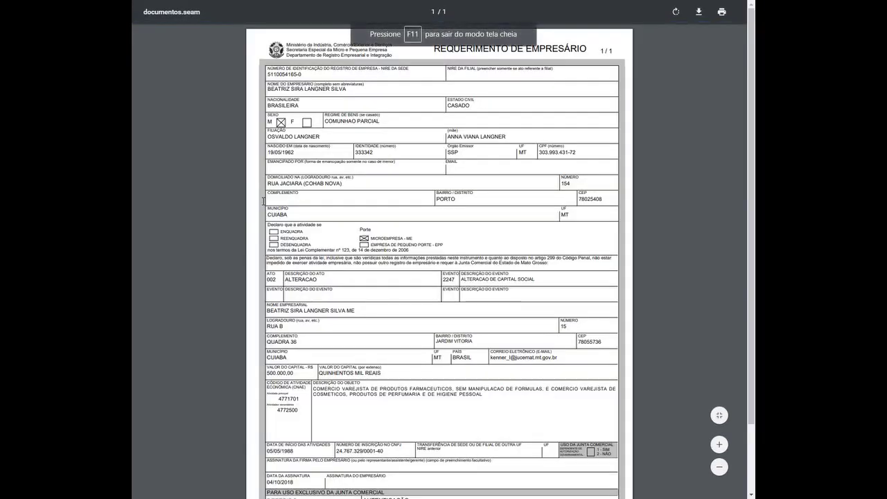
{"action": "scroll", "coordinate": [361, 218], "scroll_direction": "down", "scroll_amount": 2}
{"action": "scroll", "coordinate": [420, 197], "scroll_direction": "up", "scroll_amount": 2}
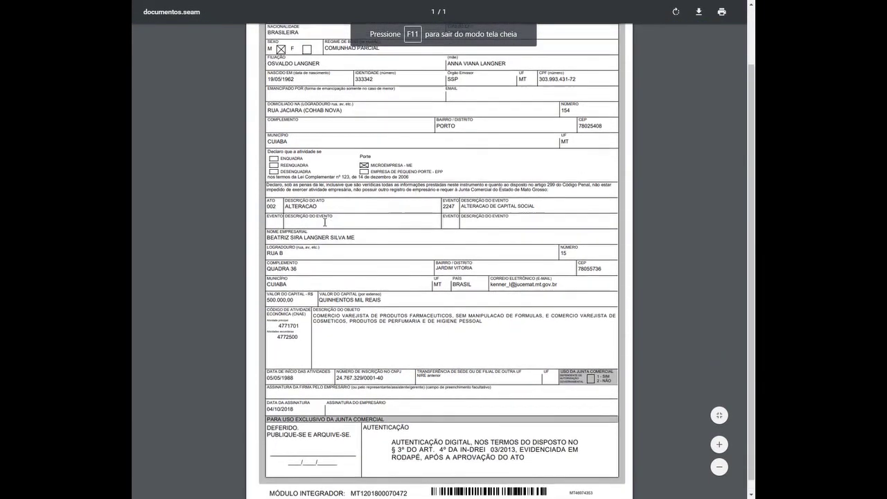
{"action": "scroll", "coordinate": [419, 270], "scroll_direction": "down", "scroll_amount": 2}
{"action": "scroll", "coordinate": [437, 249], "scroll_direction": "up", "scroll_amount": 2}
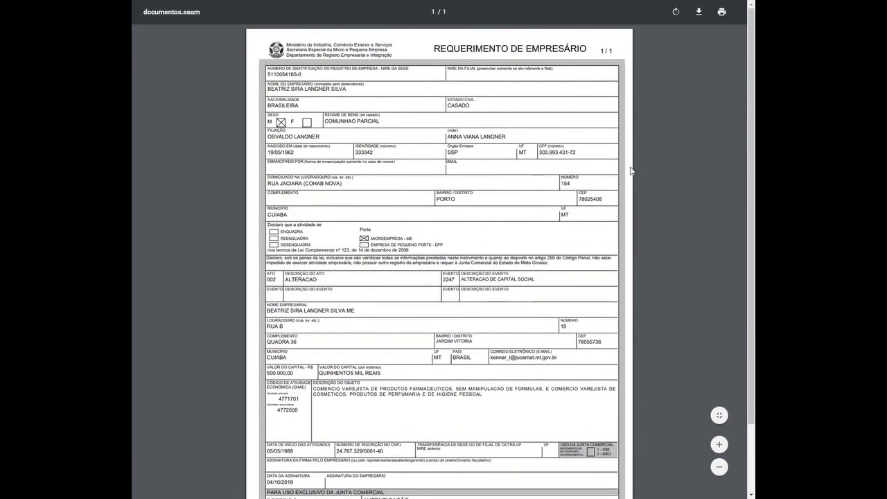
{"action": "scroll", "coordinate": [623, 163], "scroll_direction": "down", "scroll_amount": 2}
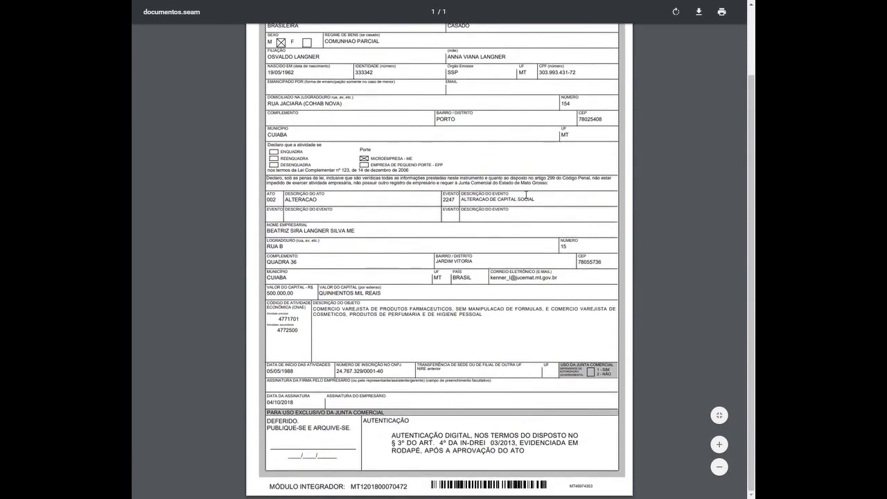
{"action": "key", "text": "F11"}
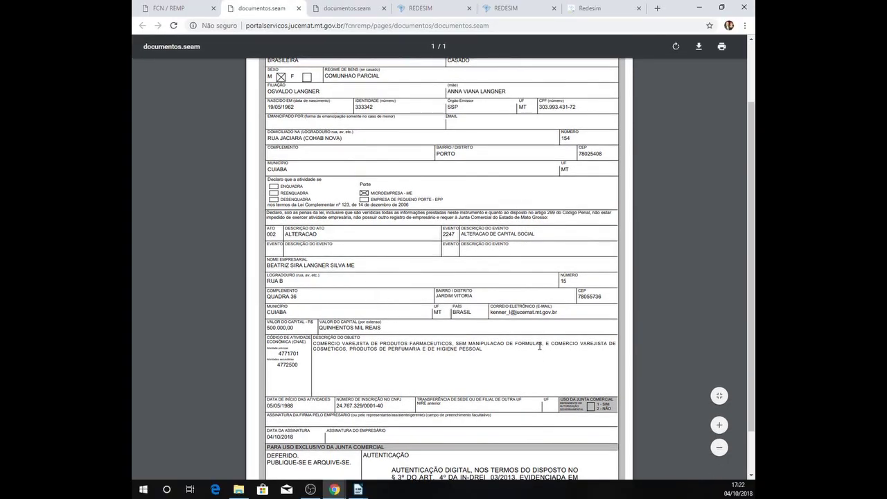
- Compare the REMP Matriz and cover sheet PDFs across their separate tabs
{"action": "scroll", "coordinate": [510, 279], "scroll_direction": "up", "scroll_amount": 3}
{"action": "scroll", "coordinate": [426, 183], "scroll_direction": "down", "scroll_amount": 4}
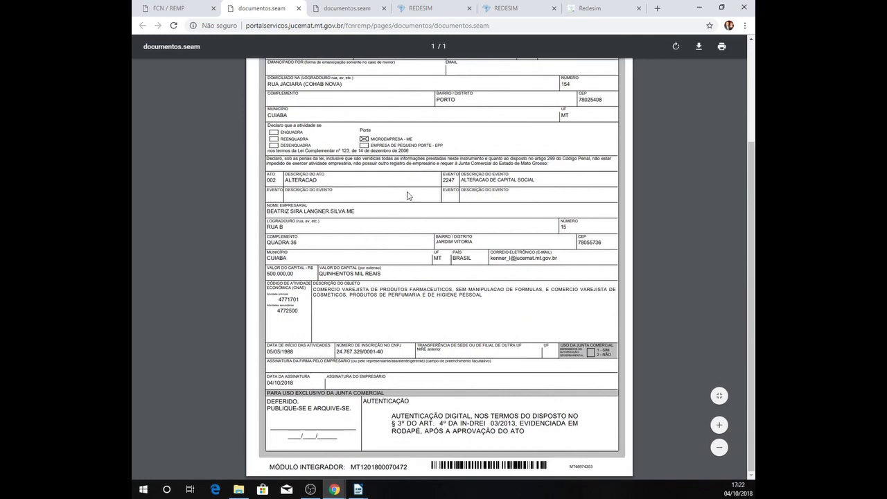
{"action": "scroll", "coordinate": [409, 197], "scroll_direction": "up", "scroll_amount": 5}
{"action": "left_click", "coordinate": [334, 4]}
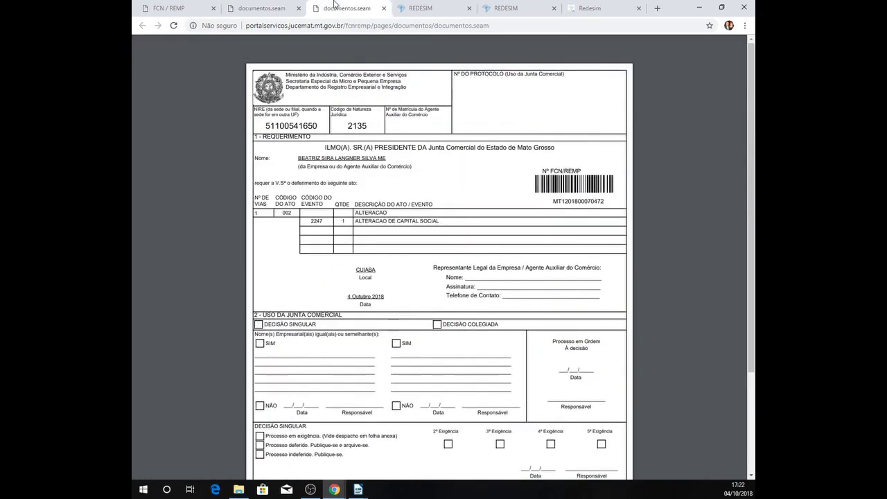
{"action": "left_click", "coordinate": [260, 5]}
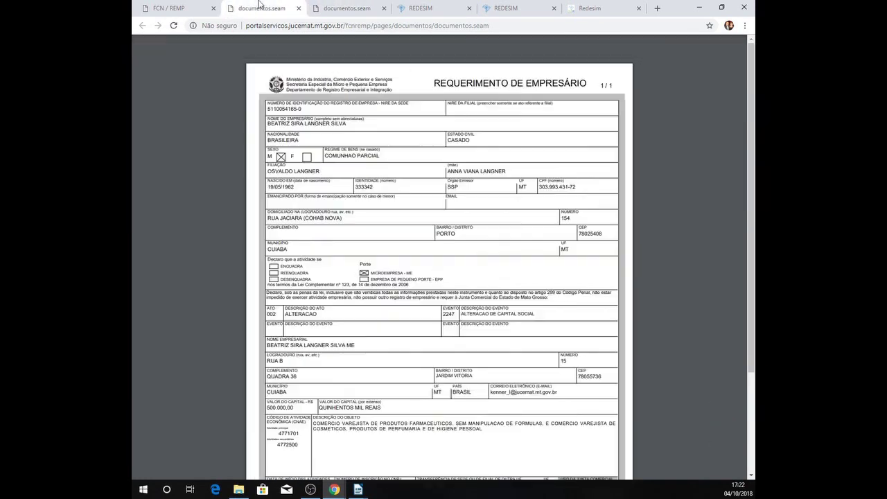
{"action": "left_click", "coordinate": [340, 6]}
{"action": "left_click", "coordinate": [173, 6]}
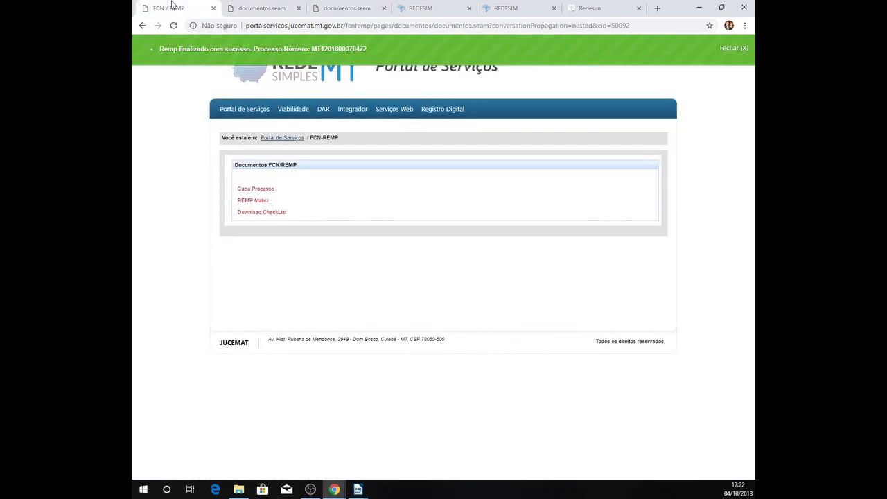
{"action": "left_click", "coordinate": [260, 7]}
{"action": "left_click", "coordinate": [339, 7]}
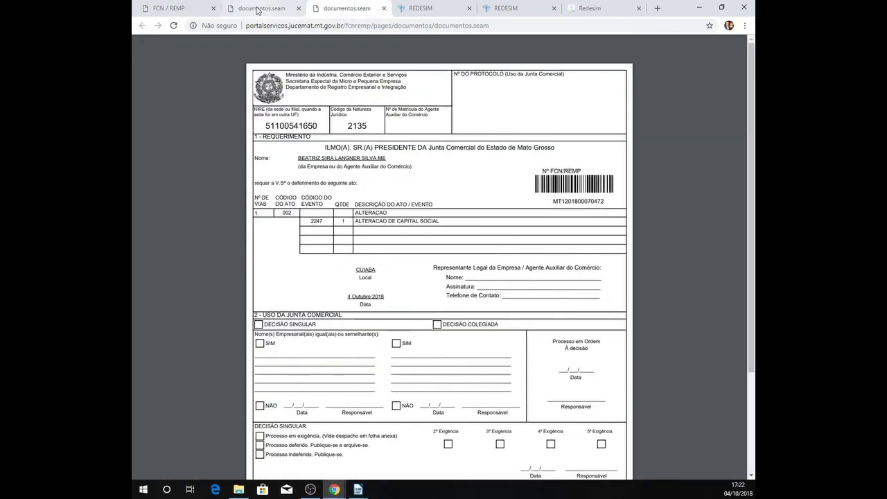
{"action": "left_click", "coordinate": [260, 7]}
{"action": "left_click", "coordinate": [173, 7]}
{"action": "left_click", "coordinate": [260, 6]}
{"action": "left_click", "coordinate": [329, 6]}
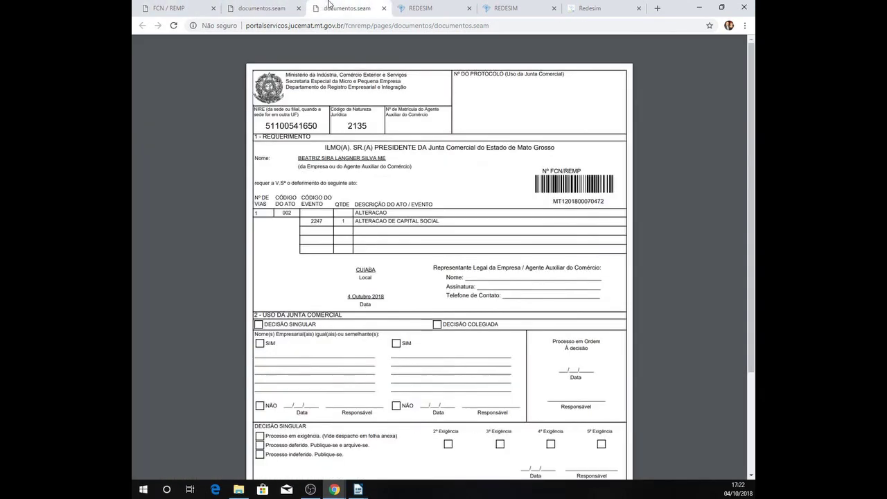
{"action": "left_click", "coordinate": [184, 7]}
{"action": "left_click", "coordinate": [336, 7]}
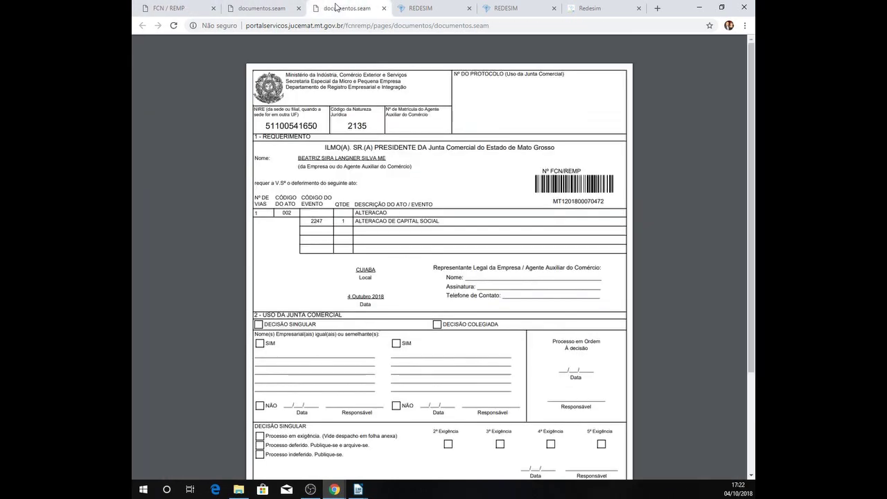